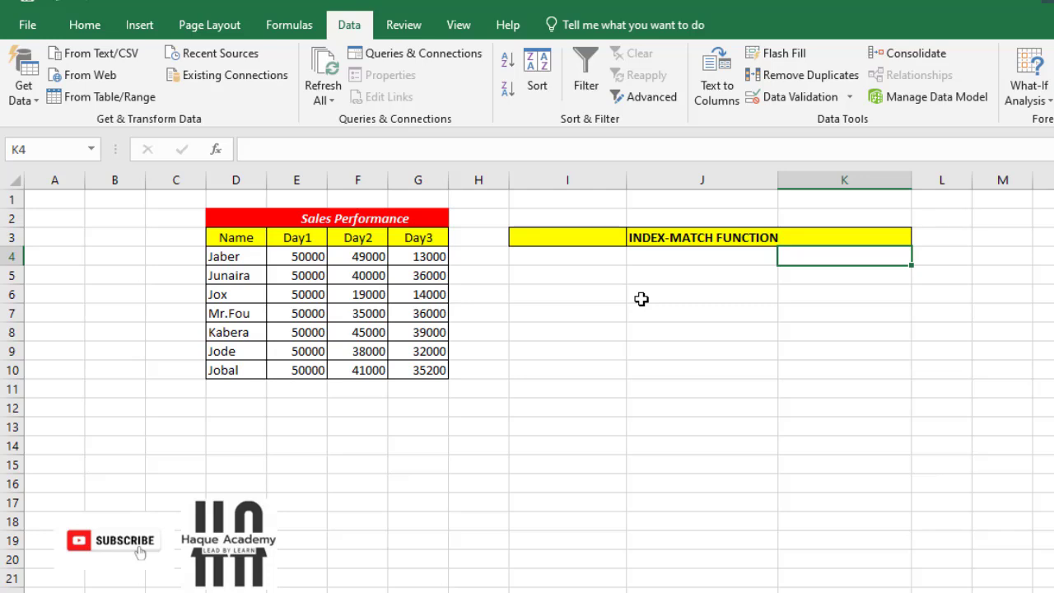
{"action": "left_click", "coordinate": [638, 239]}
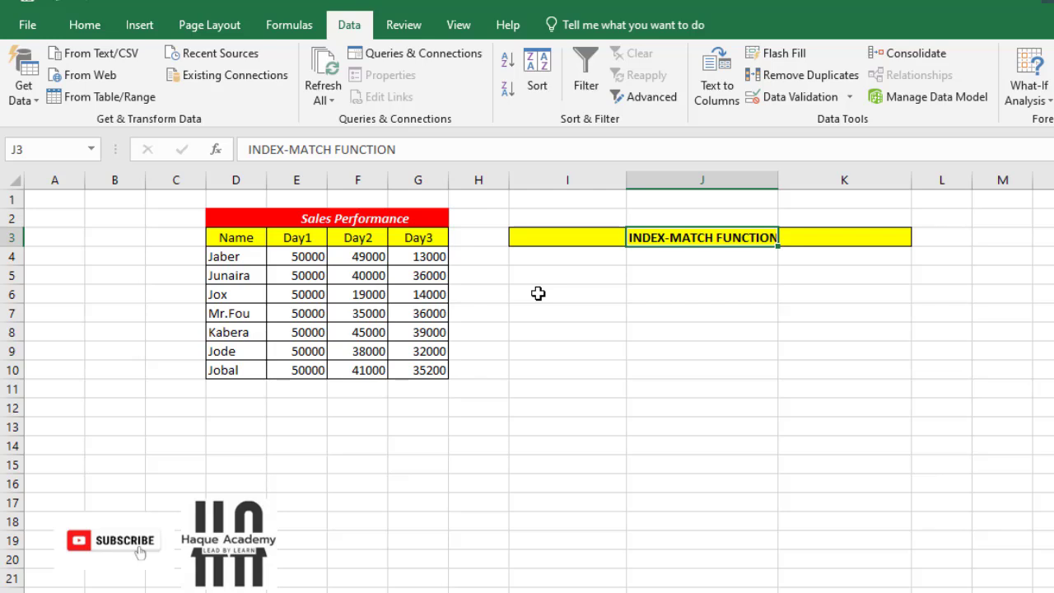
{"action": "left_click", "coordinate": [568, 264]}
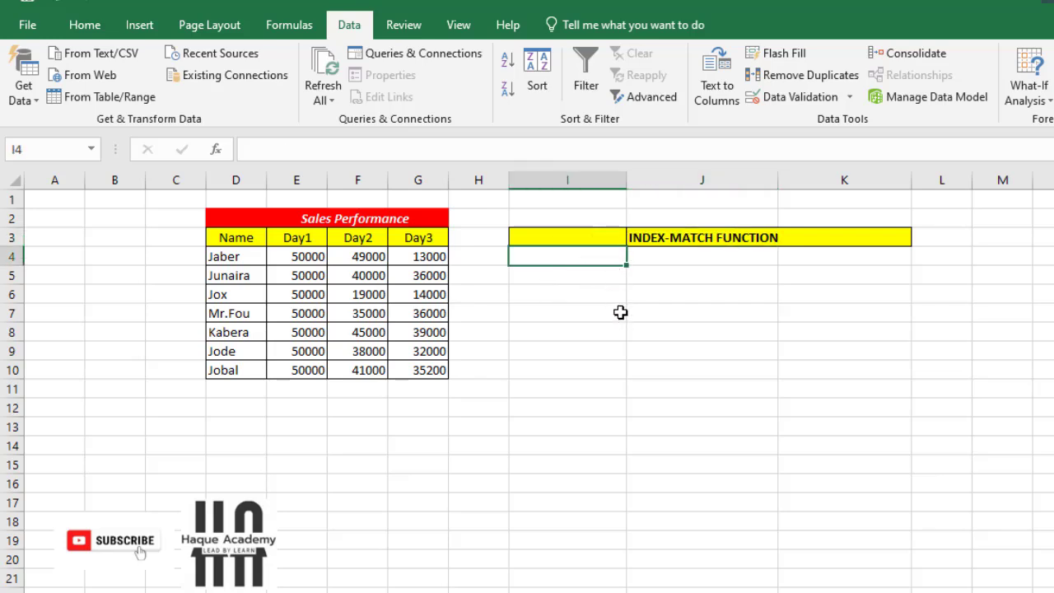
{"action": "left_click", "coordinate": [726, 260]}
Start an INDEX formula in K4 with the Day1 to Day3 sales values E4:G10 as its array
{"action": "left_click", "coordinate": [832, 255]}
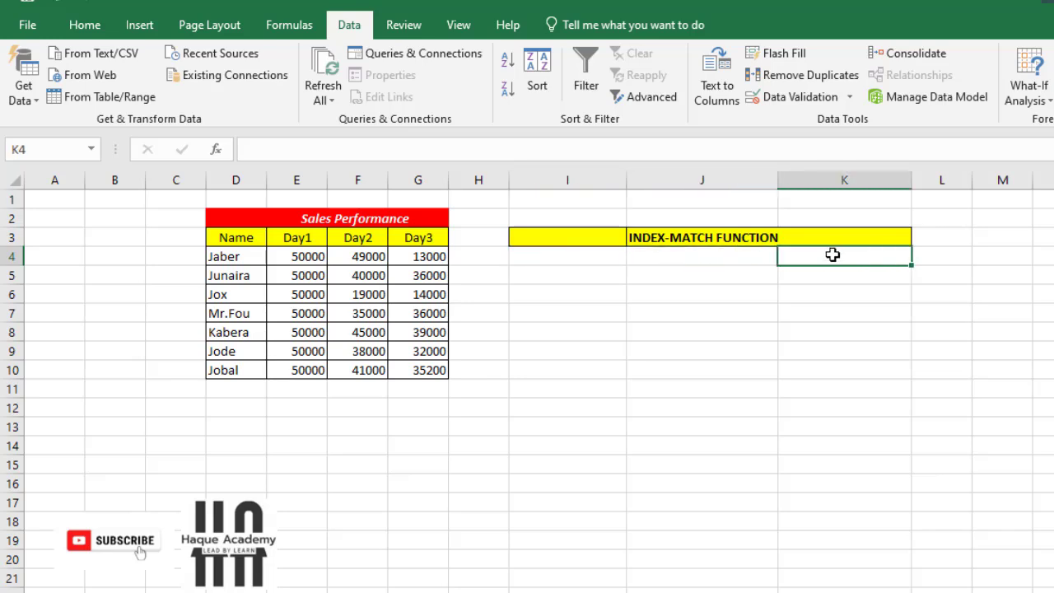
{"action": "type", "text": "="}
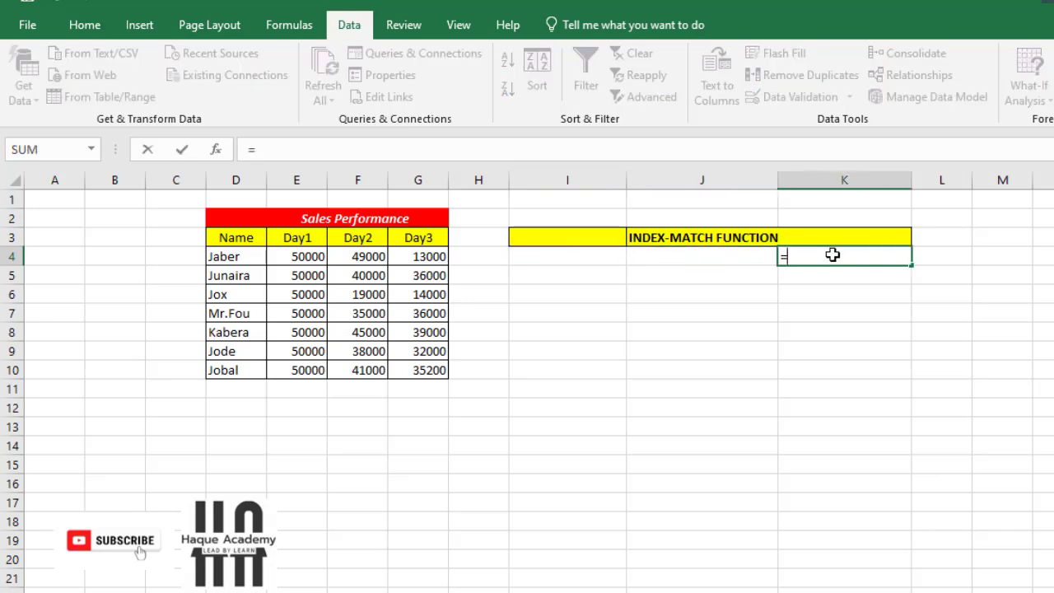
{"action": "type", "text": "index"}
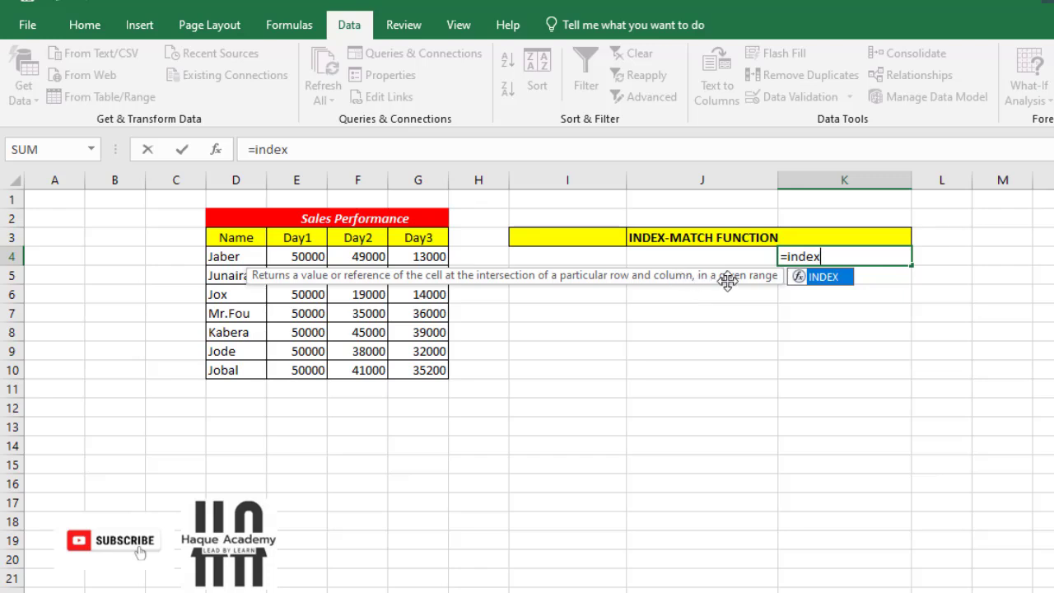
{"action": "type", "text": "("}
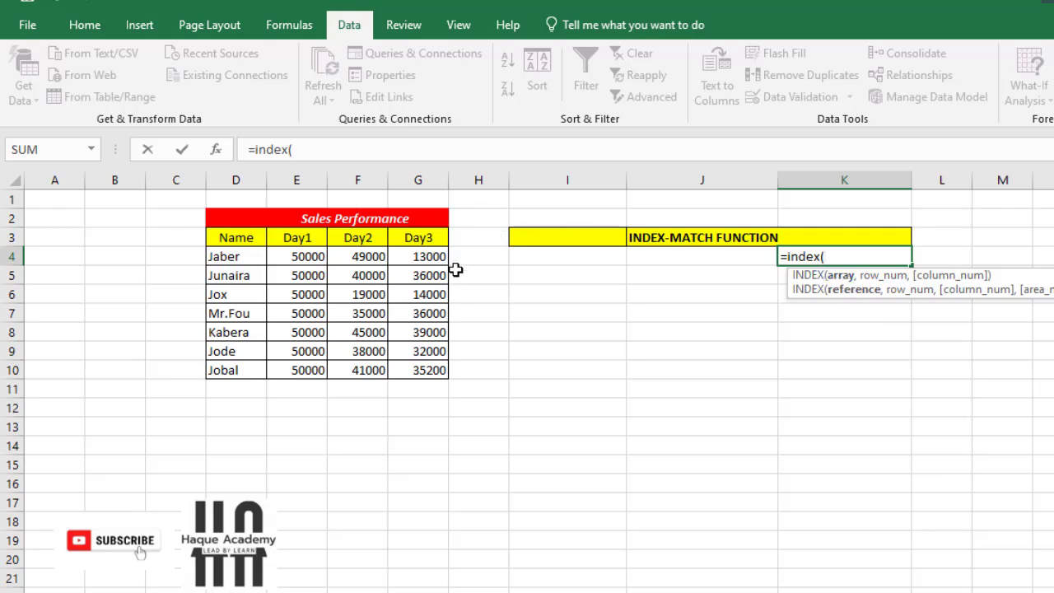
{"action": "left_click", "coordinate": [308, 259]}
{"action": "left_click_drag", "start_coordinate": [316, 272], "coordinate": [396, 365]}
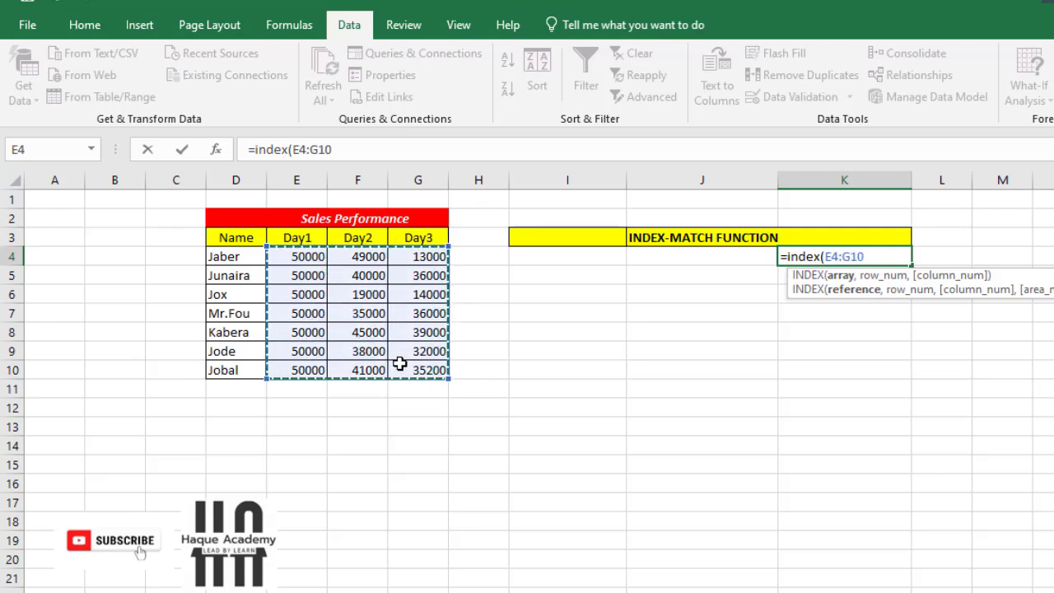
{"action": "type", "text": ","}
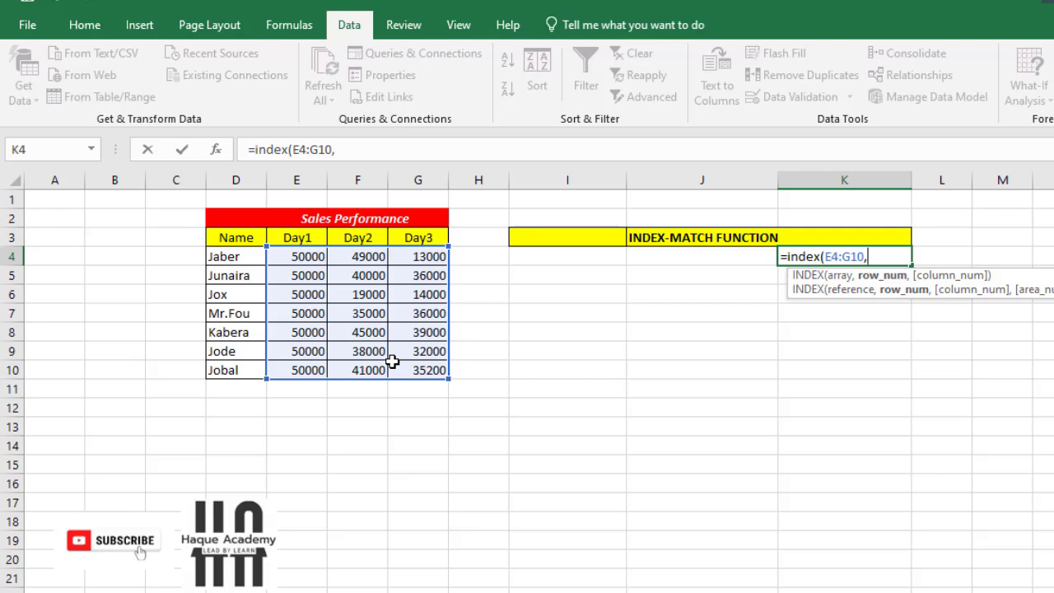
Use MATCH for the INDEX row number, looking up I4 in the names D4:D10 with exact match 0
{"action": "type", "text": "ma"}
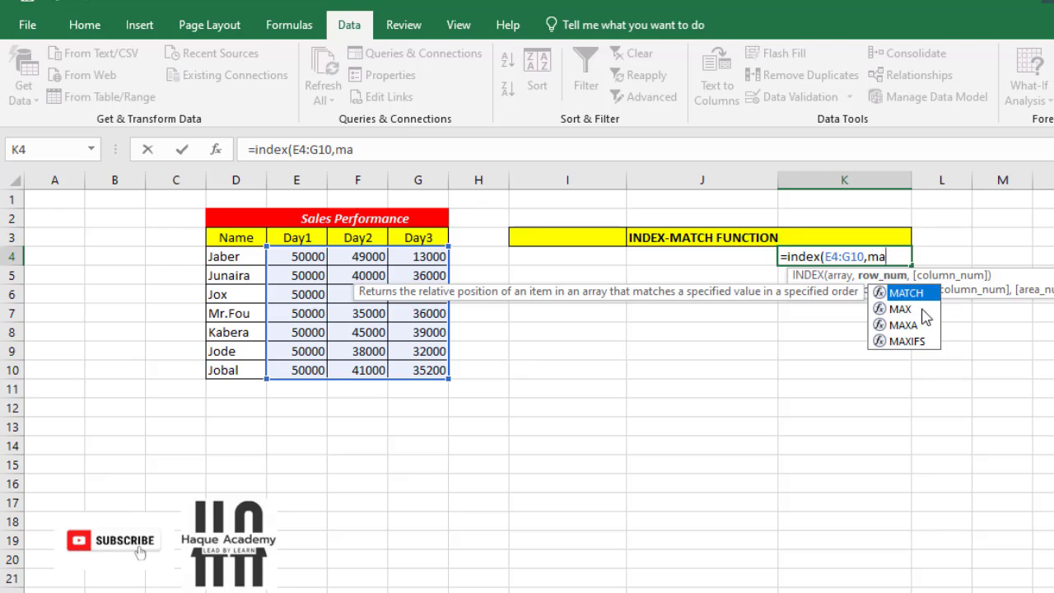
{"action": "double_click", "coordinate": [926, 292]}
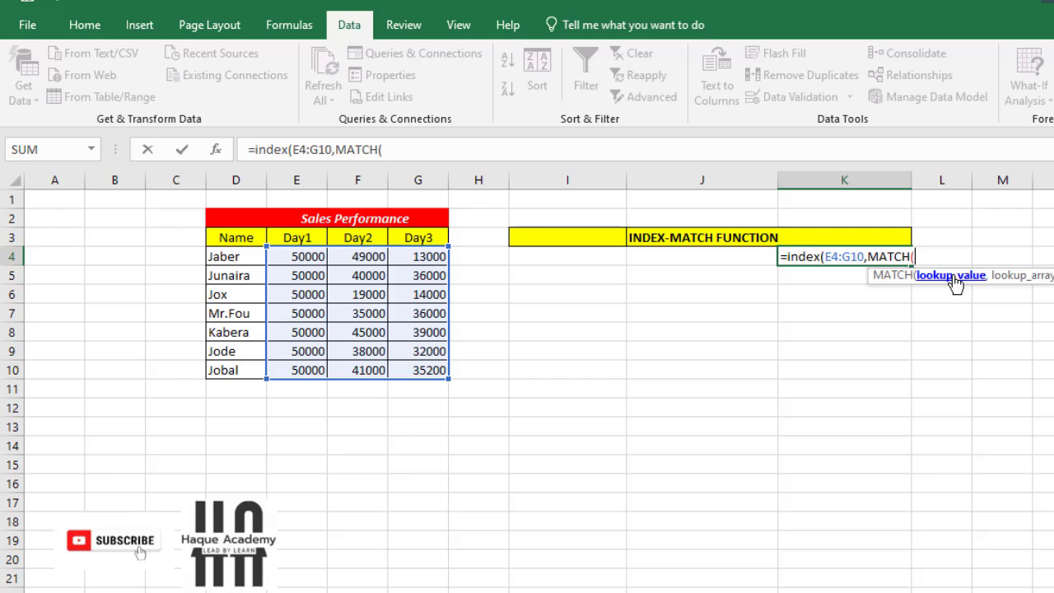
{"action": "left_click", "coordinate": [573, 255]}
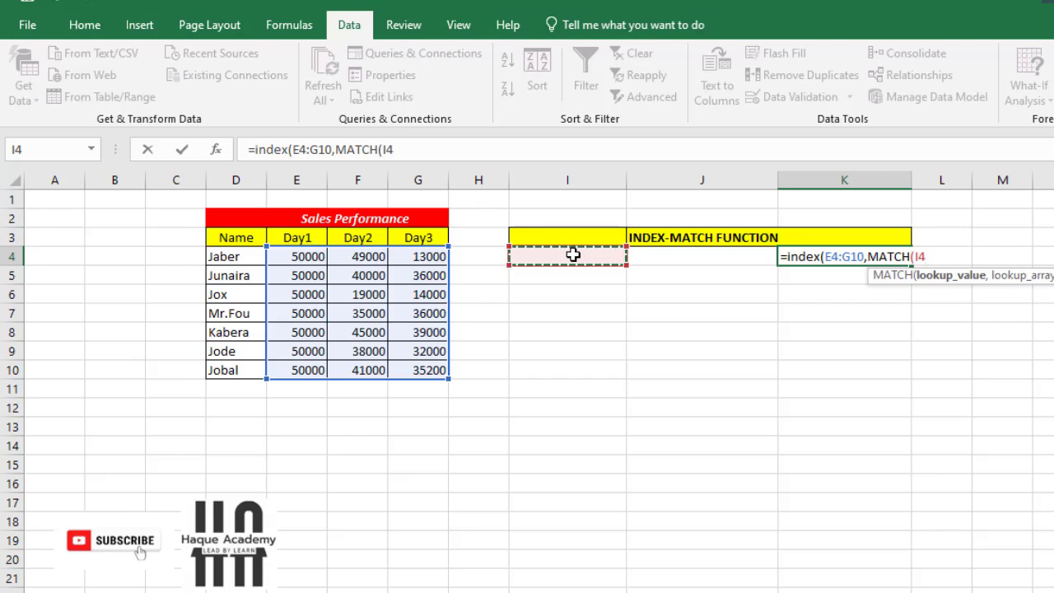
{"action": "type", "text": ","}
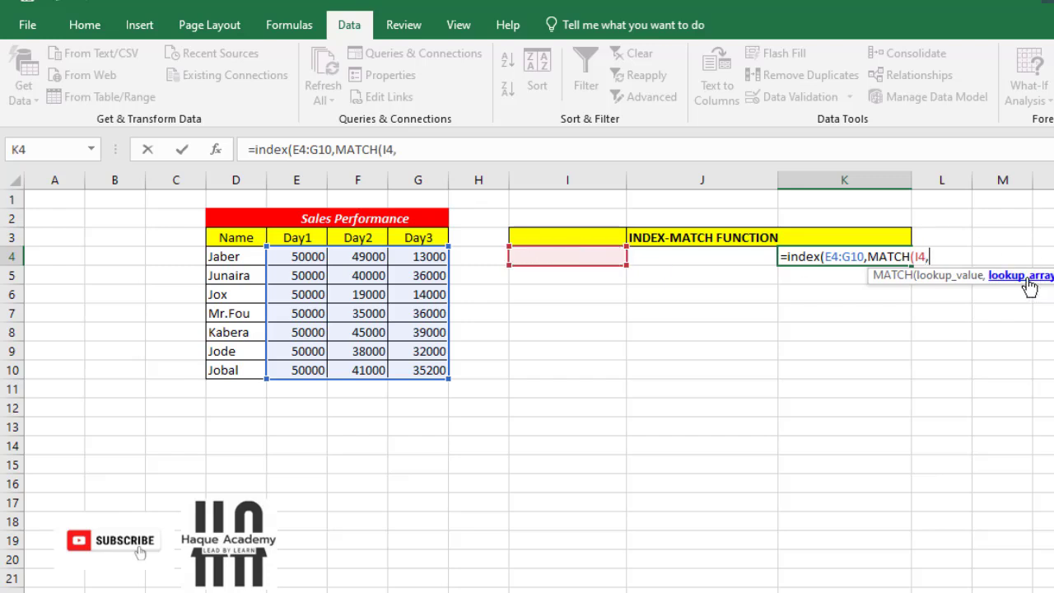
{"action": "left_click", "coordinate": [240, 262]}
{"action": "left_click_drag", "start_coordinate": [240, 262], "coordinate": [234, 371]}
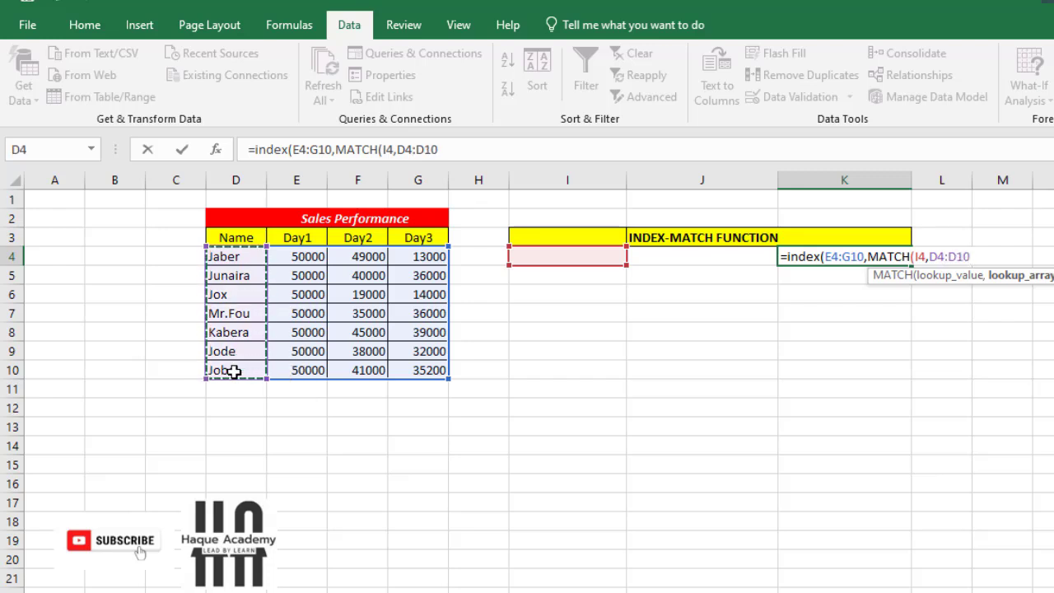
{"action": "type", "text": ","}
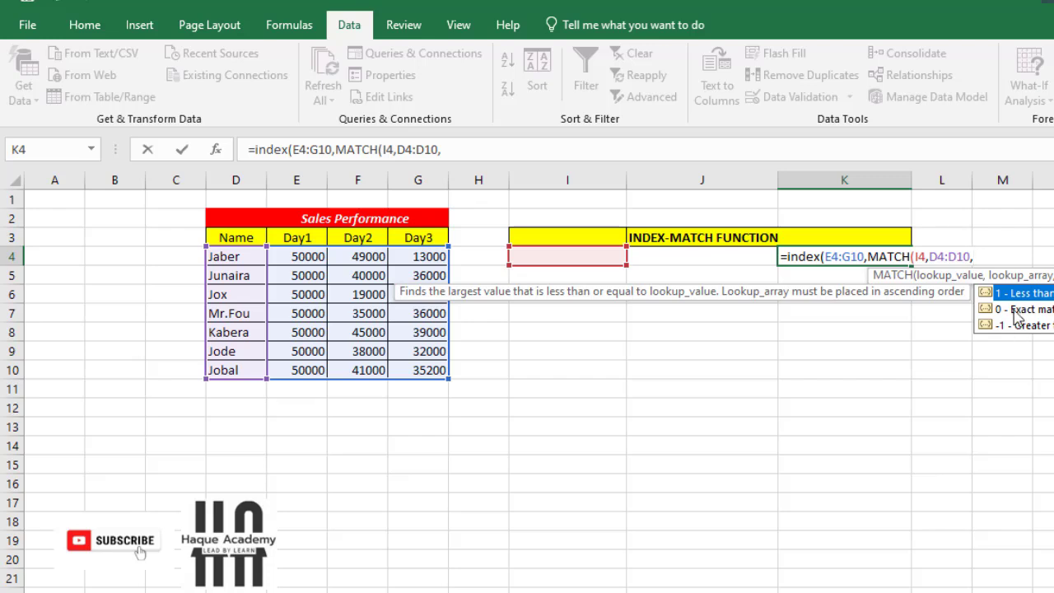
{"action": "type", "text": "0),"}
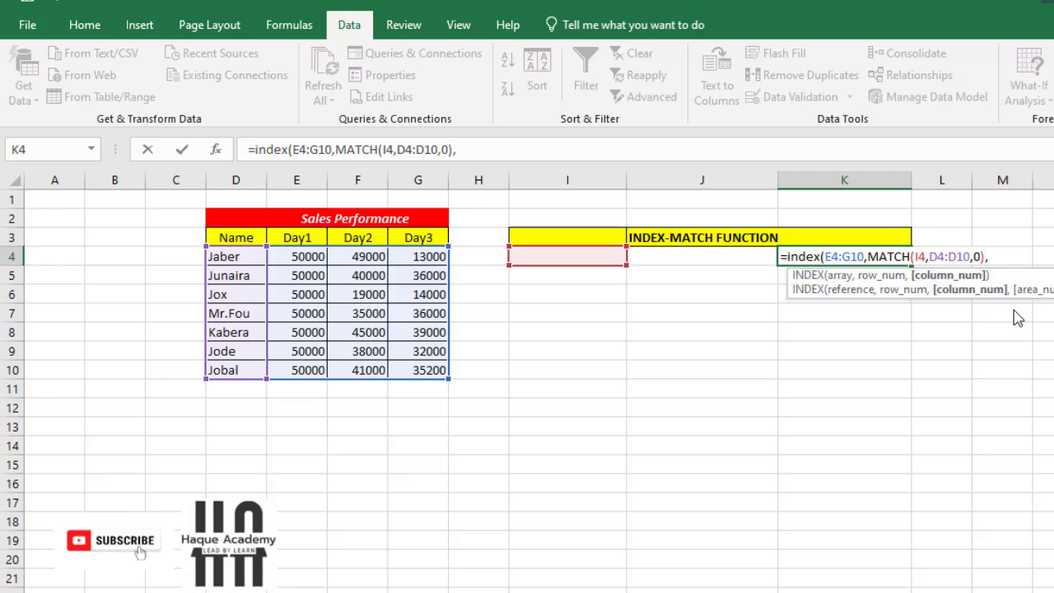
Use MATCH for the INDEX column number, looking up J4 in headers E3:G3 with exact match 0, and complete the formula
{"action": "type", "text": "mat"}
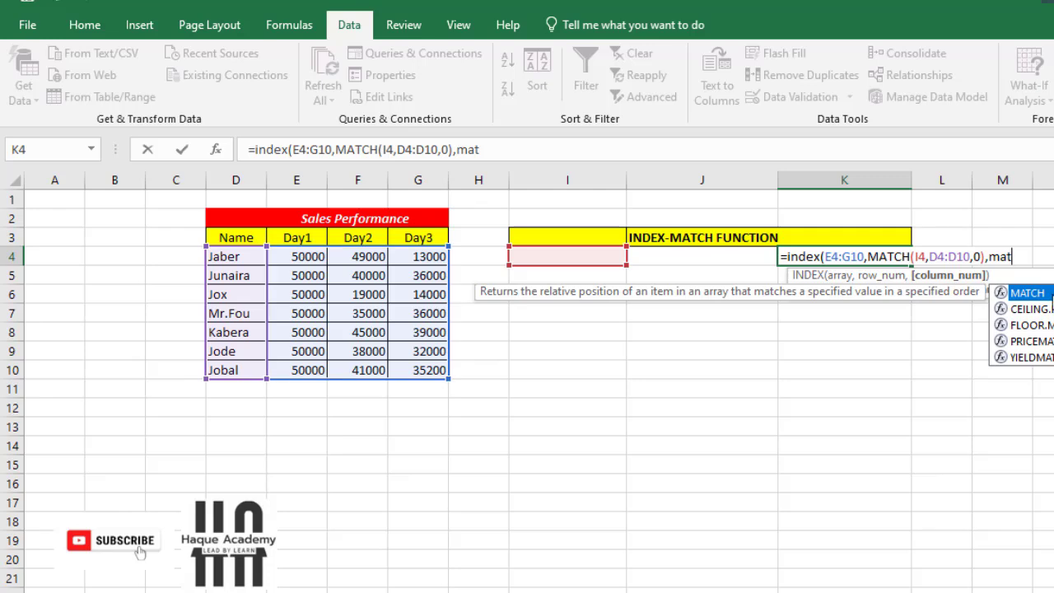
{"action": "double_click", "coordinate": [1048, 294]}
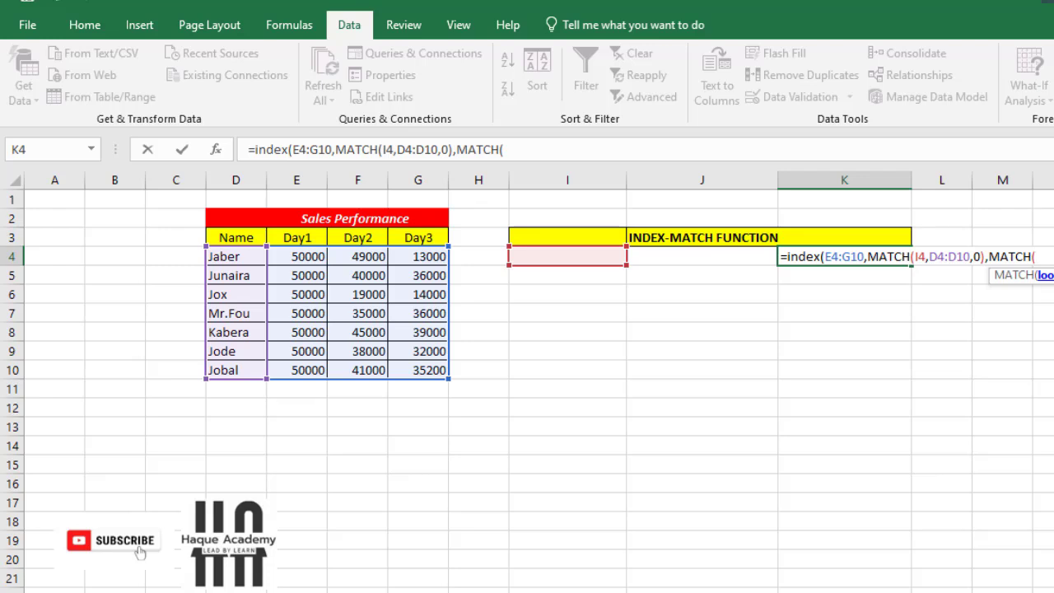
{"action": "left_click", "coordinate": [686, 257]}
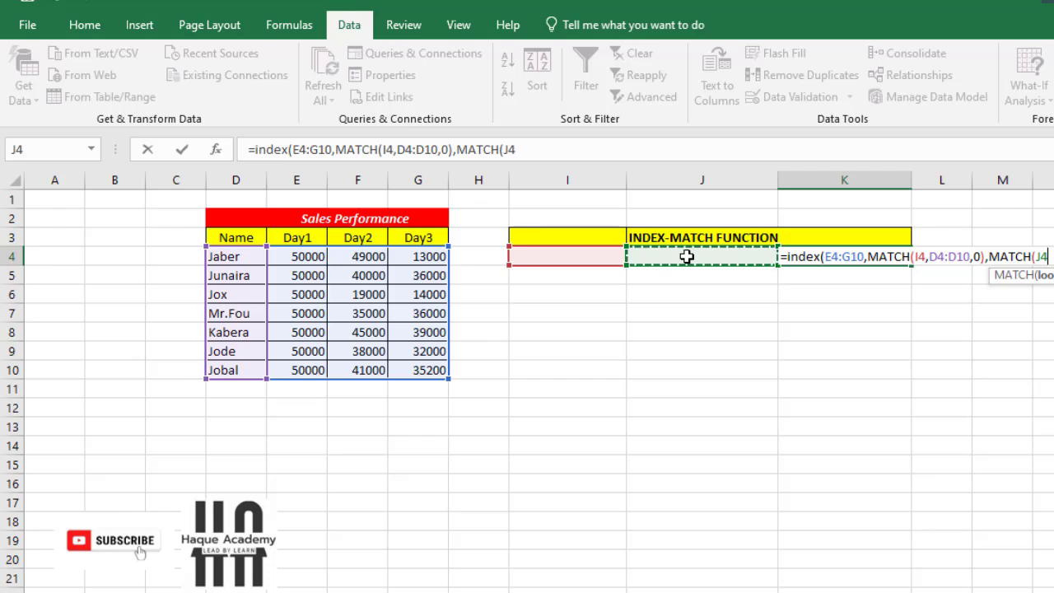
{"action": "type", "text": ","}
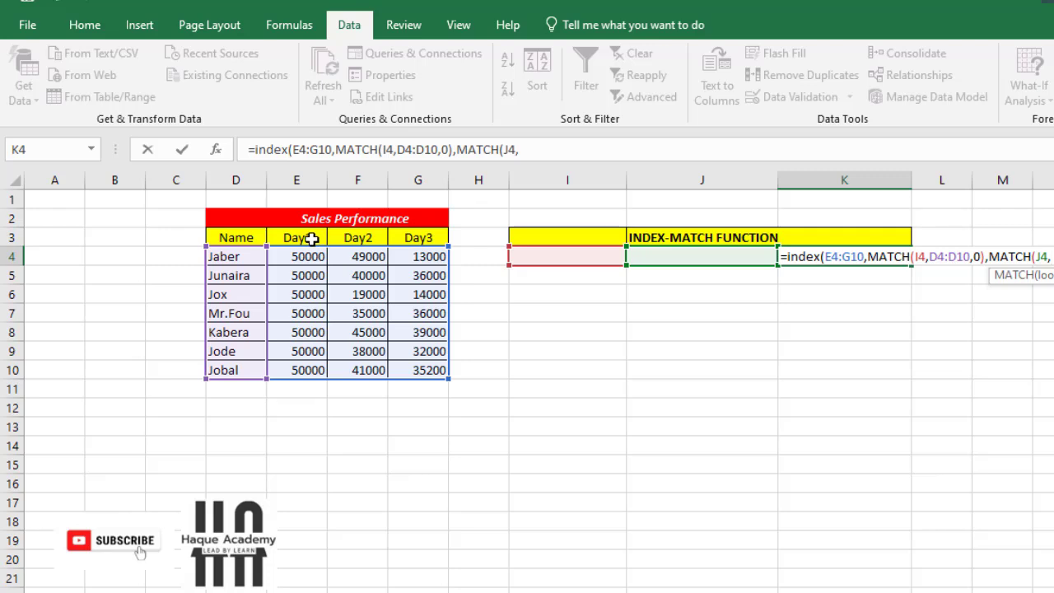
{"action": "left_click_drag", "start_coordinate": [311, 239], "coordinate": [417, 238]}
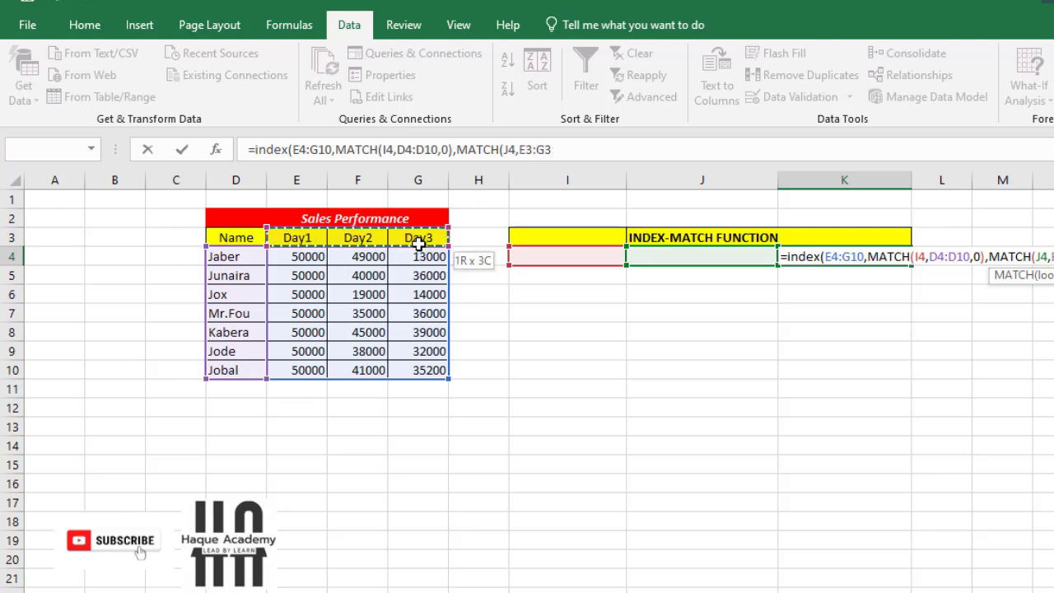
{"action": "type", "text": ","}
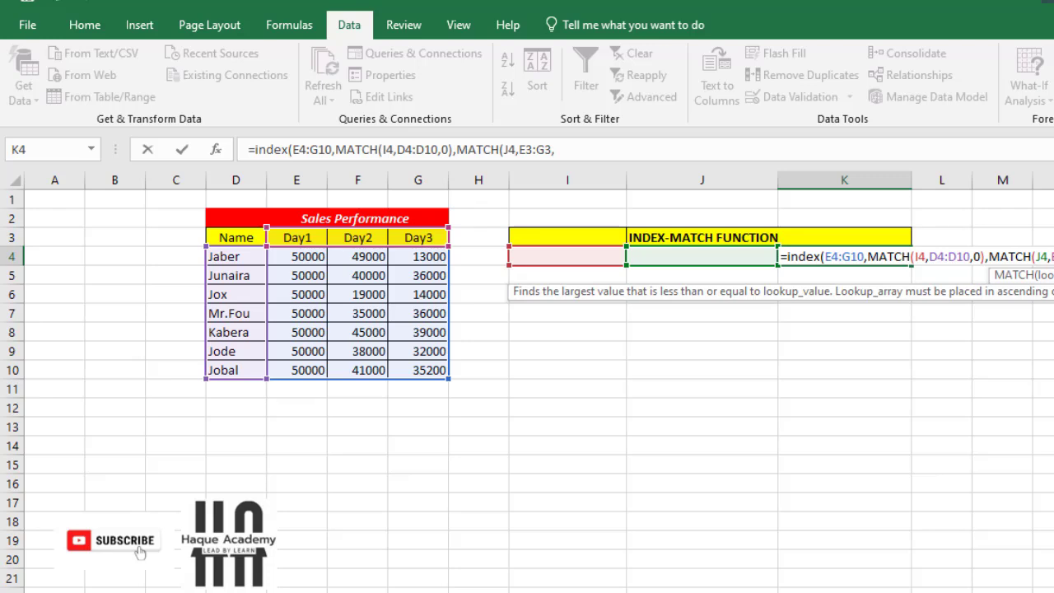
{"action": "type", "text": "0"}
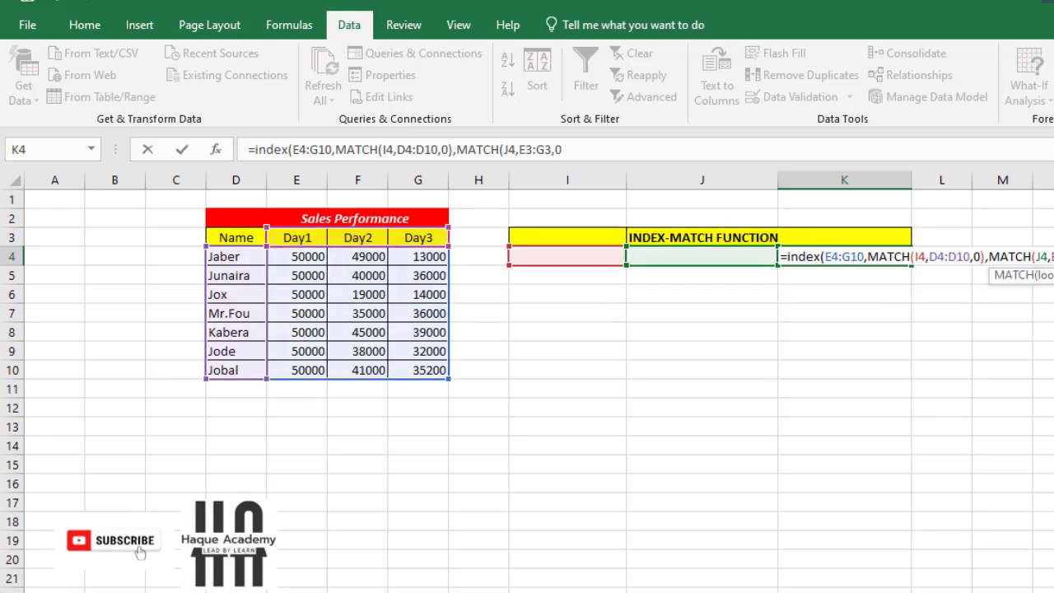
{"action": "type", "text": ")"}
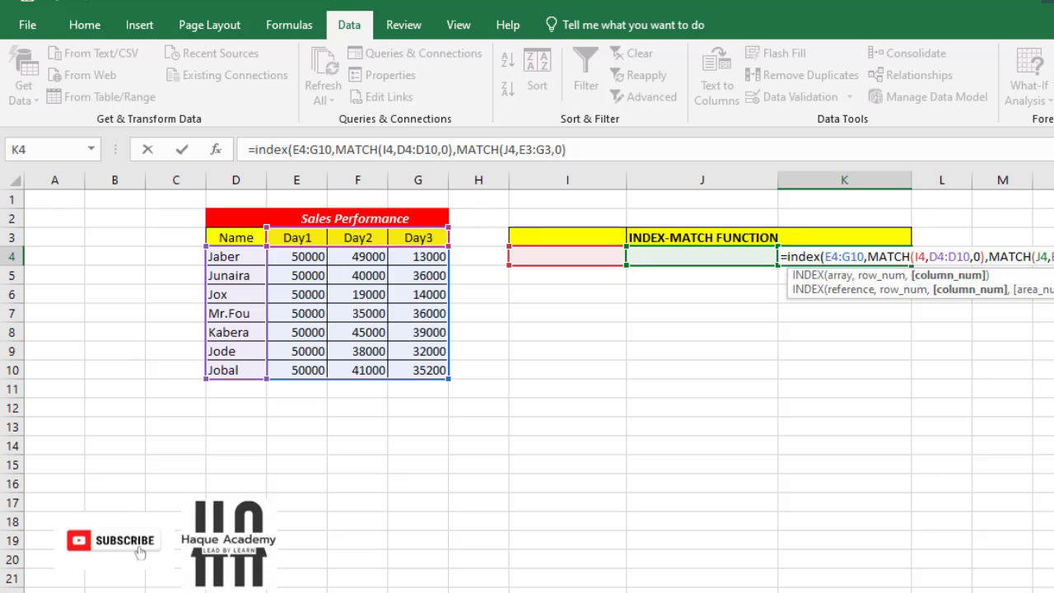
{"action": "type", "text": ")"}
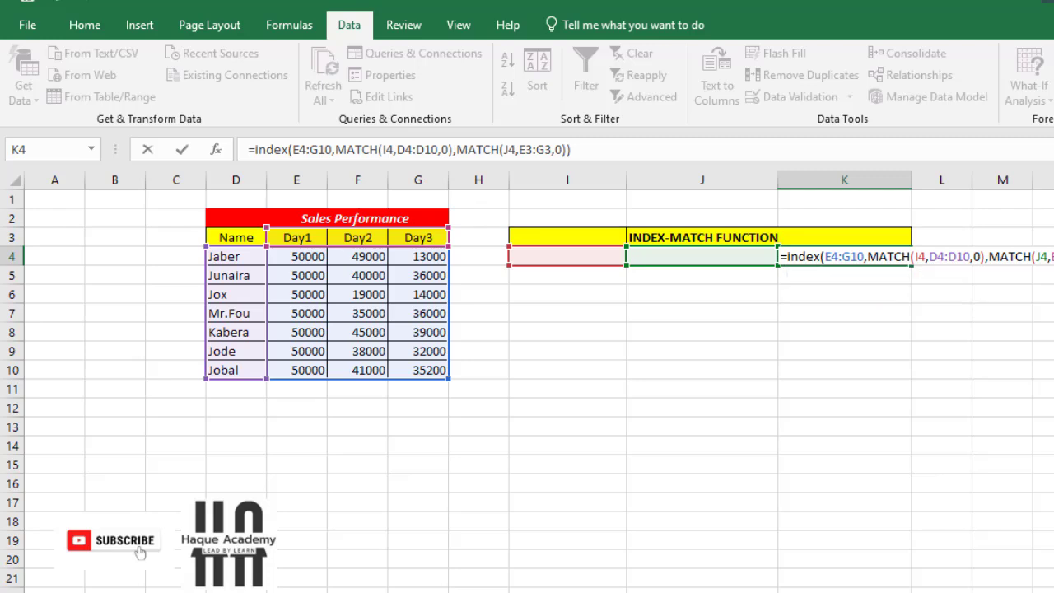
{"action": "key", "text": "Return"}
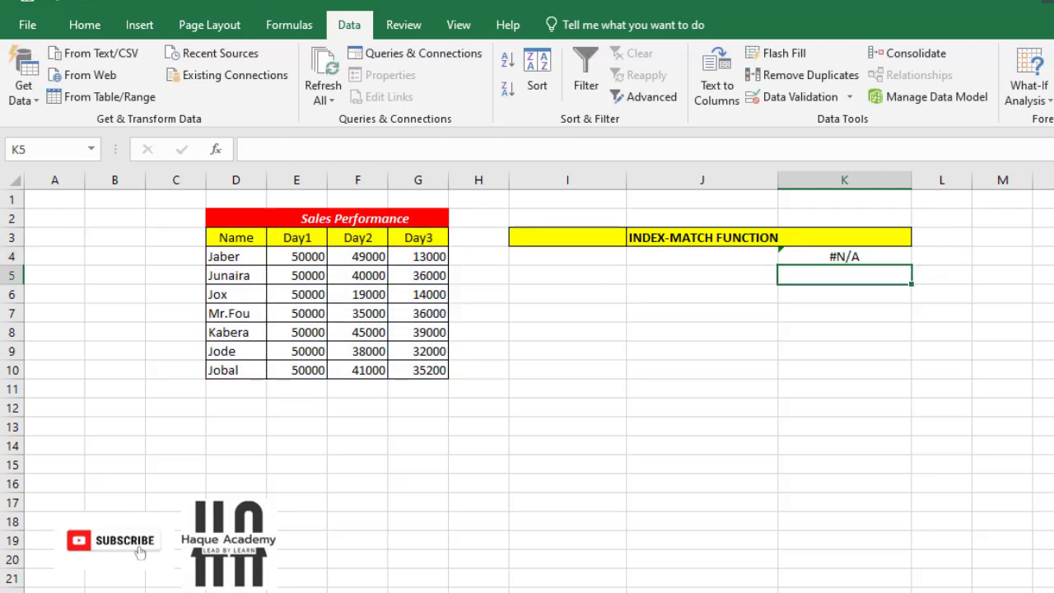
Enter the first salesperson's name from the sales table in I4 as the row lookup value
{"action": "left_click", "coordinate": [877, 257]}
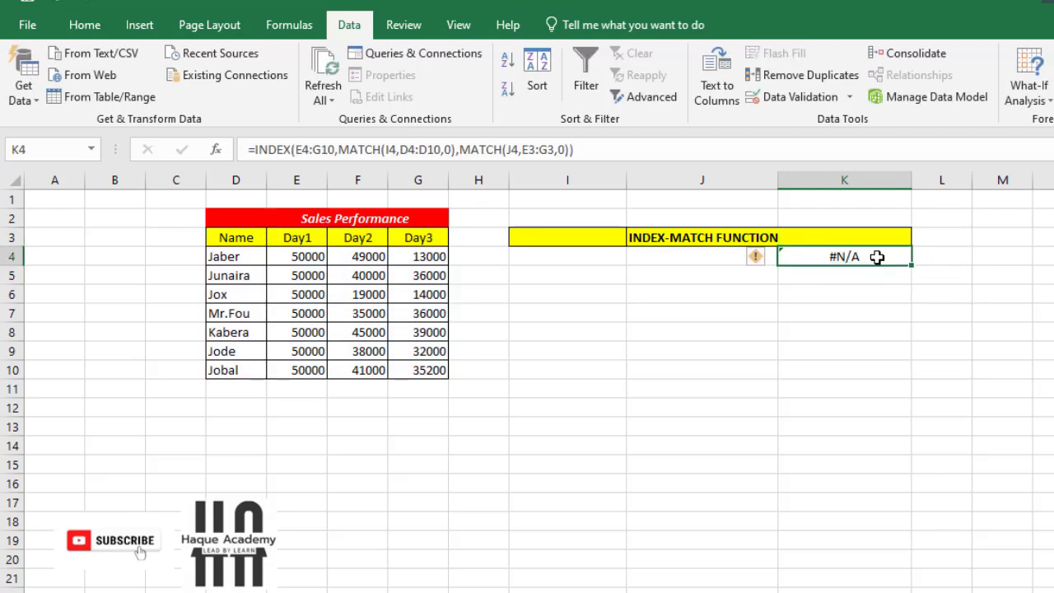
{"action": "left_click", "coordinate": [612, 256]}
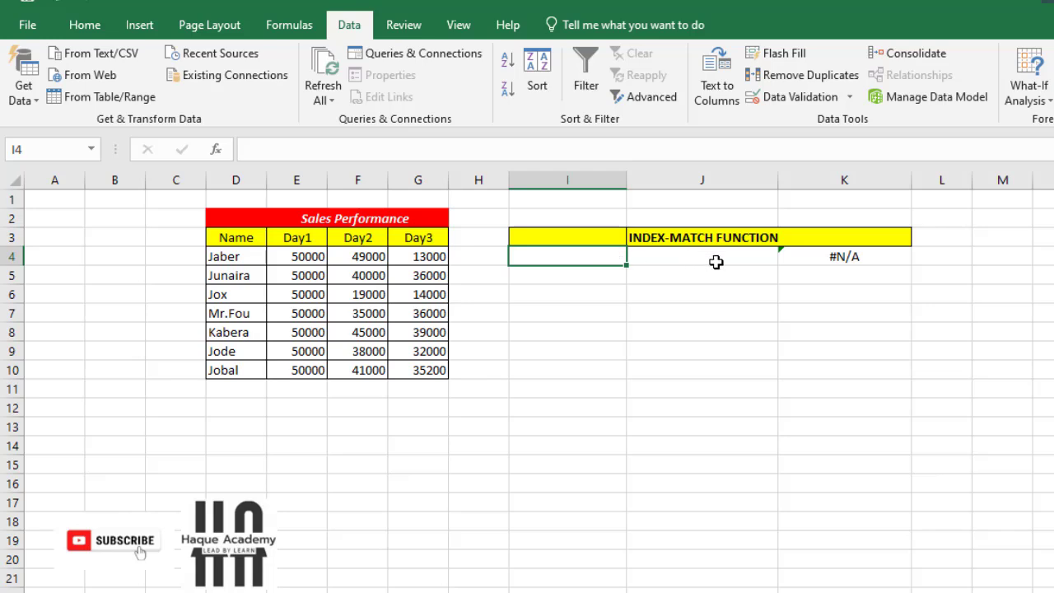
{"action": "left_click", "coordinate": [584, 280]}
{"action": "left_click", "coordinate": [578, 256]}
{"action": "double_click", "coordinate": [579, 256]}
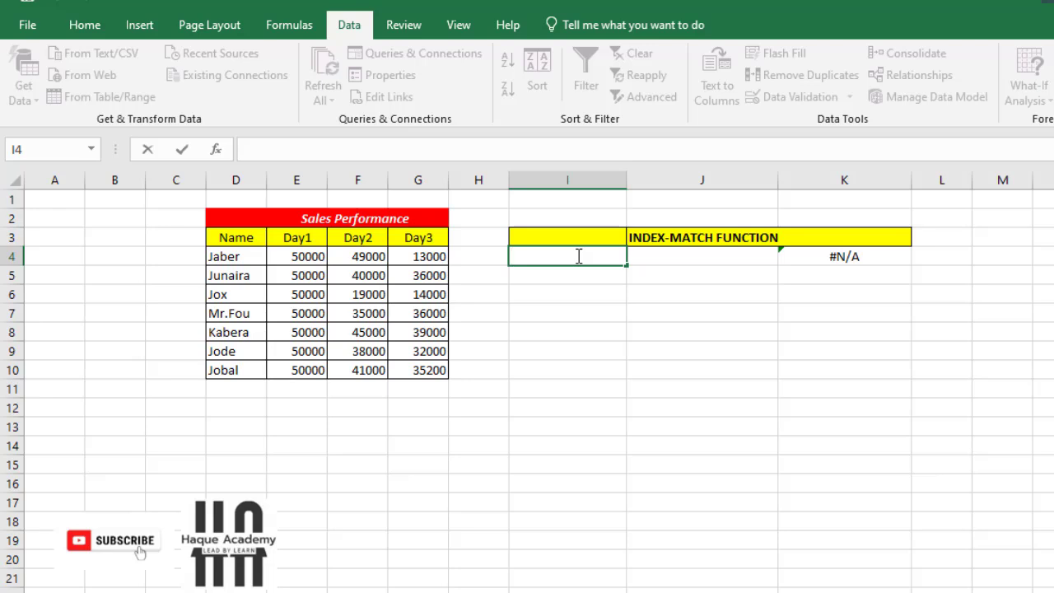
{"action": "type", "text": "Jaber"}
{"action": "left_click", "coordinate": [571, 305]}
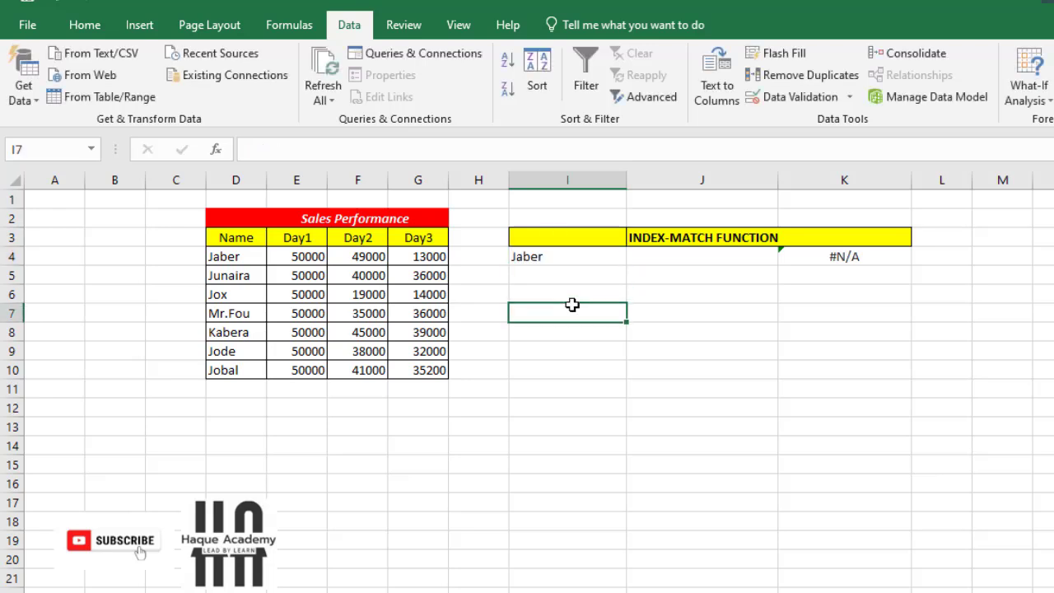
{"action": "left_click", "coordinate": [574, 254]}
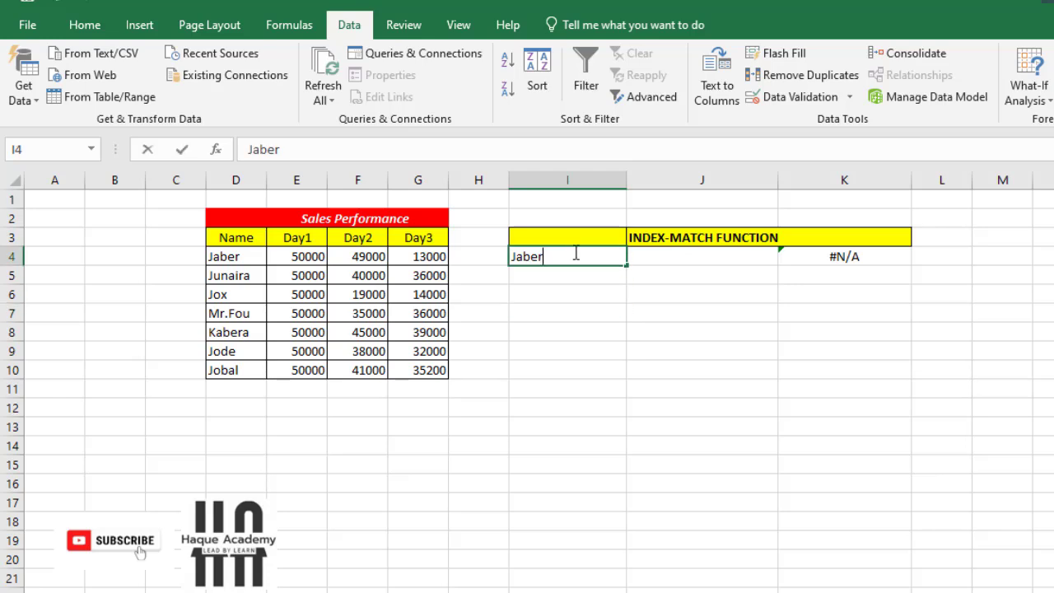
Enter Day1 in J4 as the column lookup value
{"action": "left_click", "coordinate": [646, 255]}
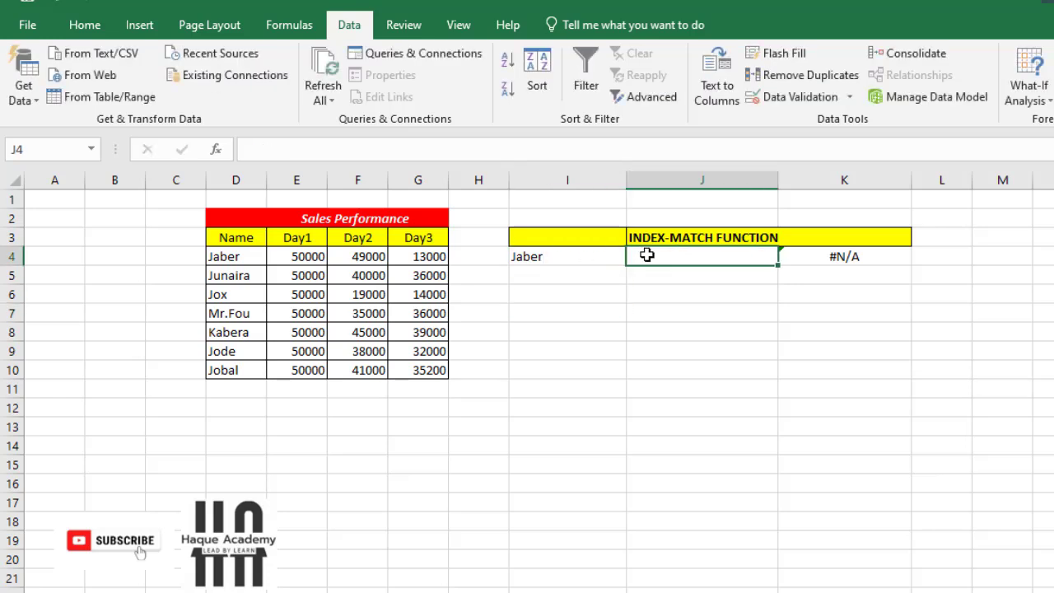
{"action": "left_click", "coordinate": [686, 294]}
{"action": "left_click", "coordinate": [684, 263]}
{"action": "double_click", "coordinate": [650, 260]}
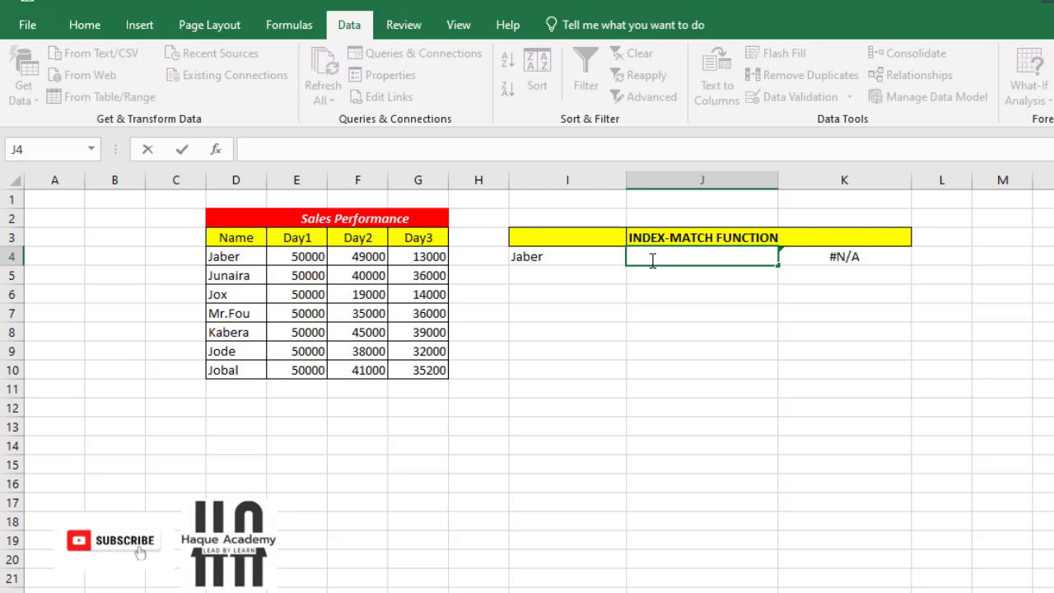
{"action": "type", "text": "Day1"}
{"action": "key", "text": "Return"}
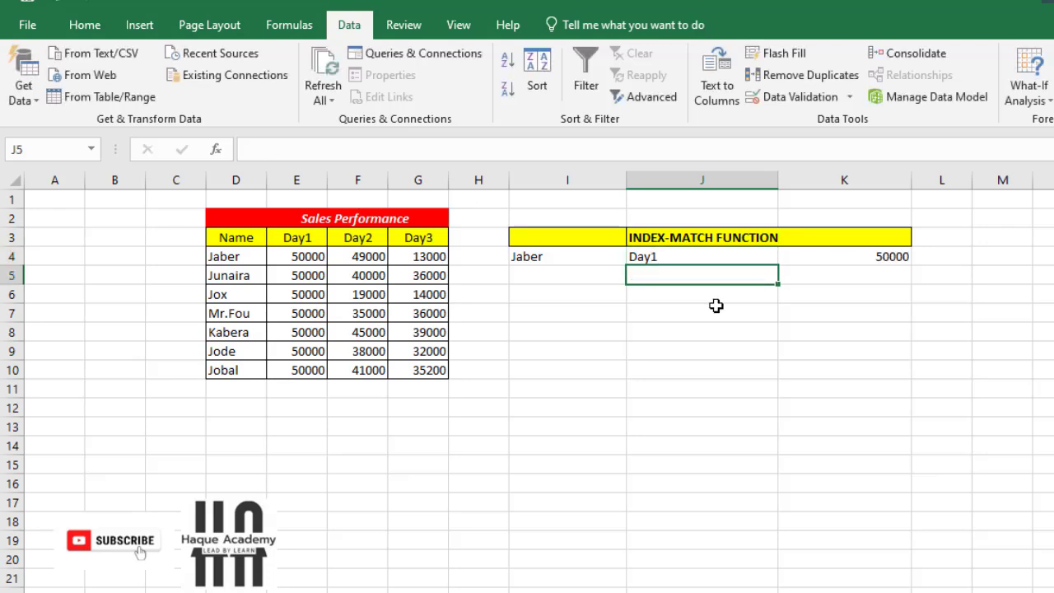
Inspect the lookup values in I4 and J4 and the INDEX-MATCH formula in K4
{"action": "left_click", "coordinate": [557, 261]}
{"action": "left_click", "coordinate": [621, 298]}
{"action": "left_click", "coordinate": [576, 260]}
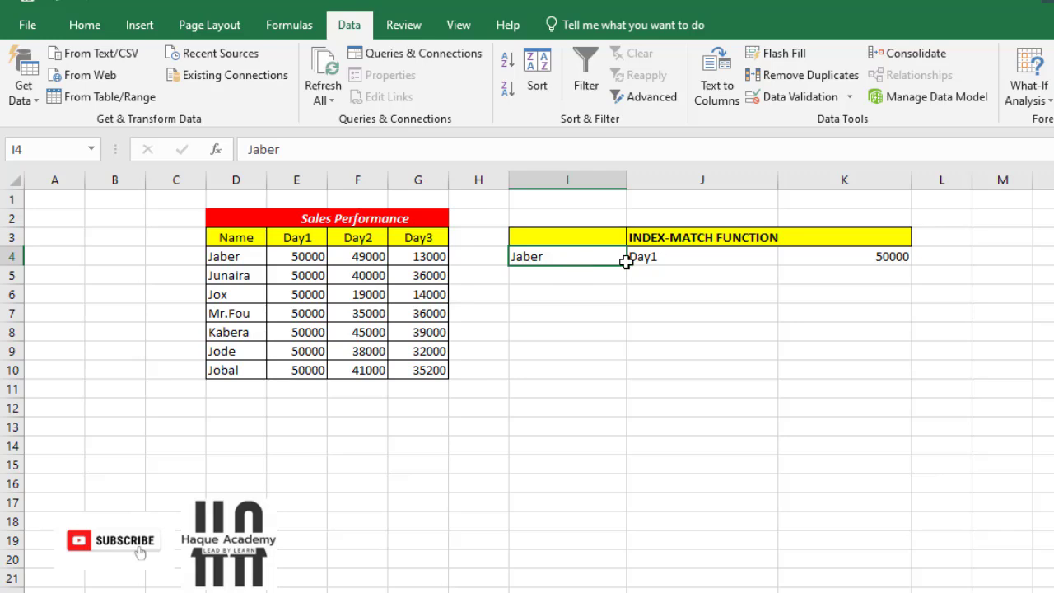
{"action": "left_click", "coordinate": [679, 254]}
{"action": "left_click", "coordinate": [901, 255]}
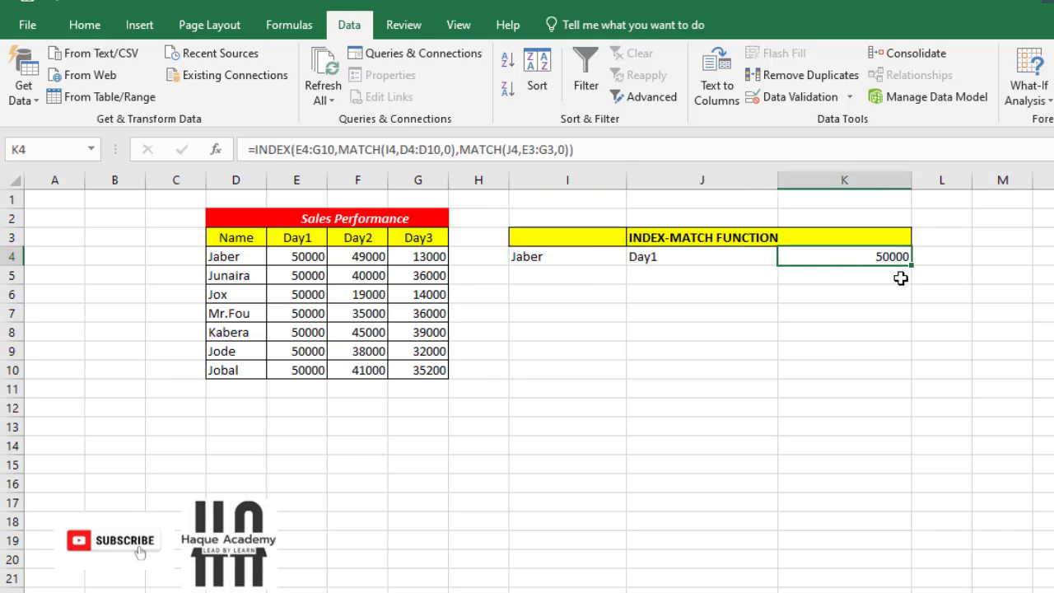
Compare the INDEX-MATCH result in K4 with the first salesperson's Day1 sales in the Sales Performance table
{"action": "left_click", "coordinate": [695, 254]}
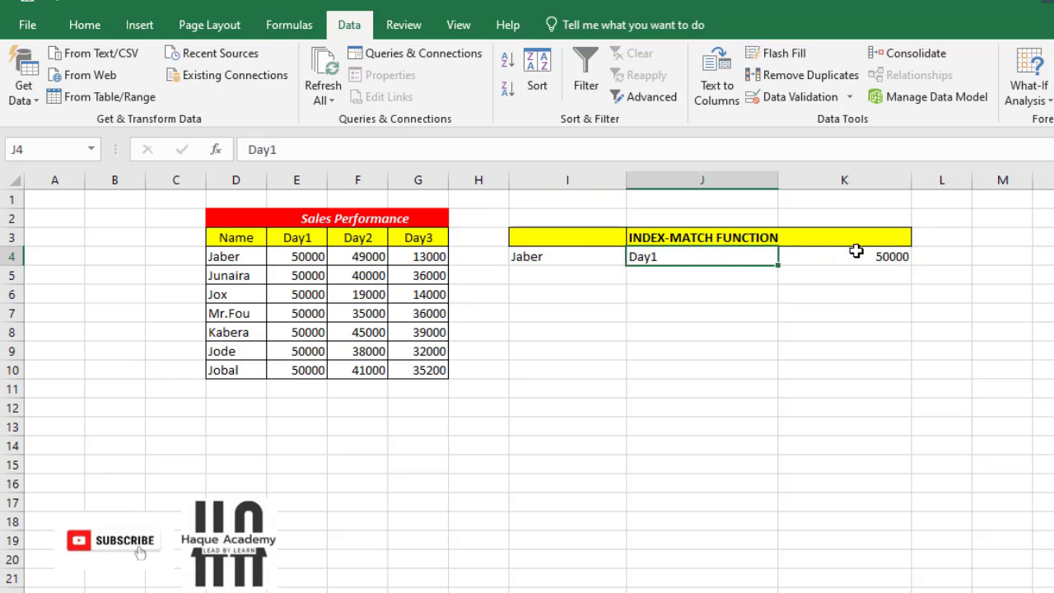
{"action": "left_click", "coordinate": [877, 256]}
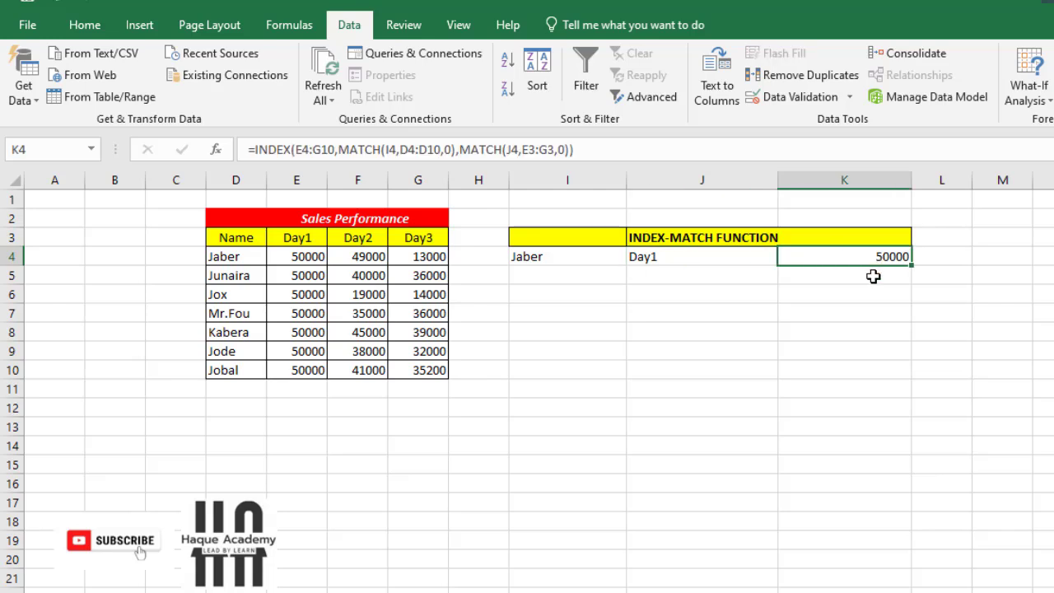
{"action": "left_click", "coordinate": [293, 255]}
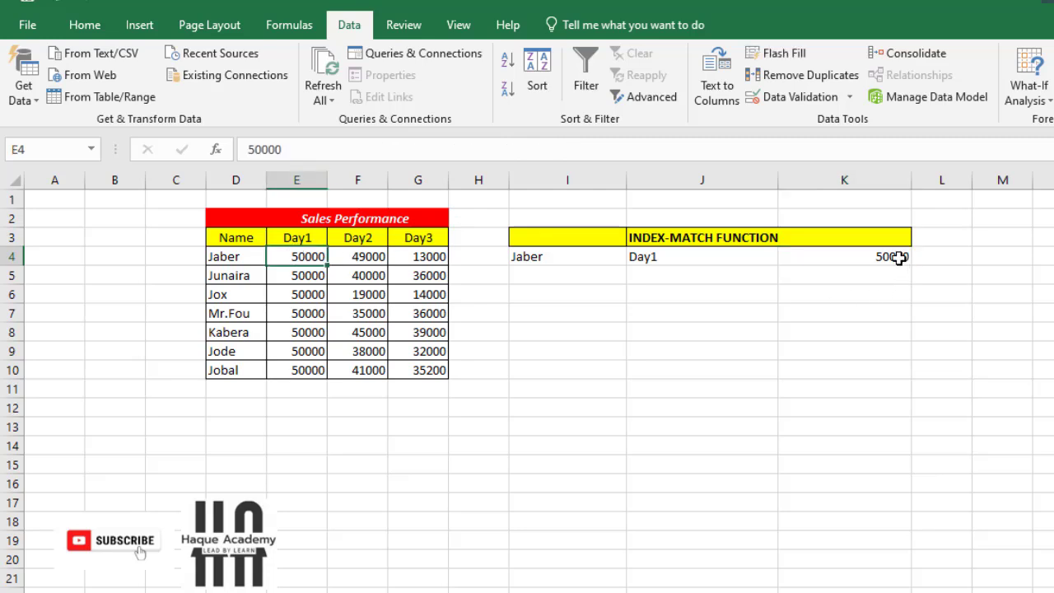
{"action": "left_click", "coordinate": [898, 257]}
{"action": "left_click", "coordinate": [619, 290]}
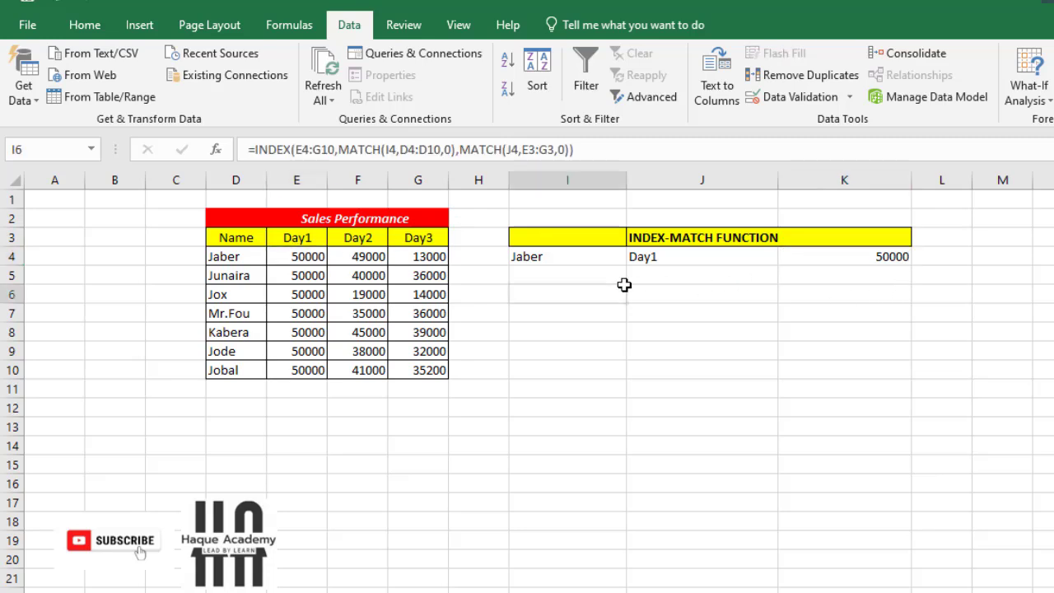
{"action": "left_click", "coordinate": [582, 272]}
{"action": "left_click", "coordinate": [582, 259]}
{"action": "left_click", "coordinate": [682, 272]}
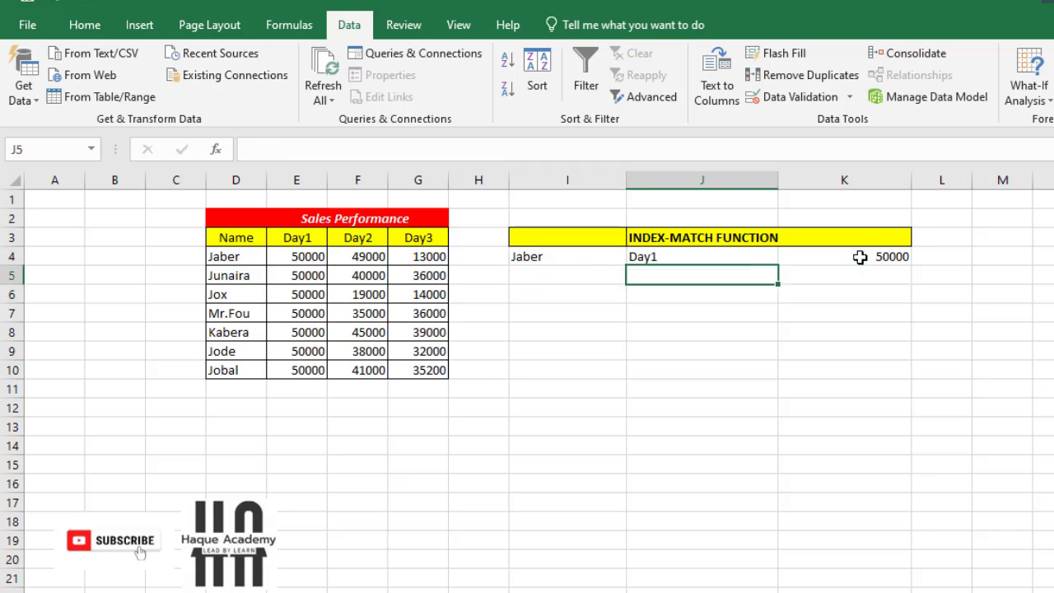
{"action": "left_click", "coordinate": [861, 257]}
{"action": "left_click", "coordinate": [293, 255]}
{"action": "left_click", "coordinate": [231, 250]}
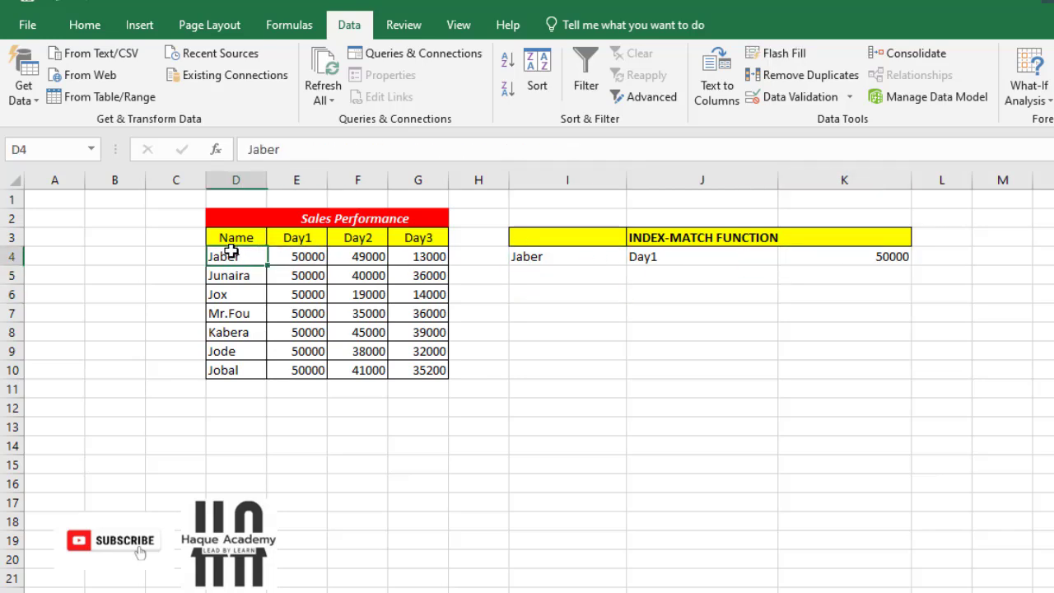
{"action": "left_click", "coordinate": [294, 239]}
Change the column lookup value in J4 to Day2 and check K4 against the table
{"action": "left_click", "coordinate": [682, 250]}
{"action": "double_click", "coordinate": [677, 257]}
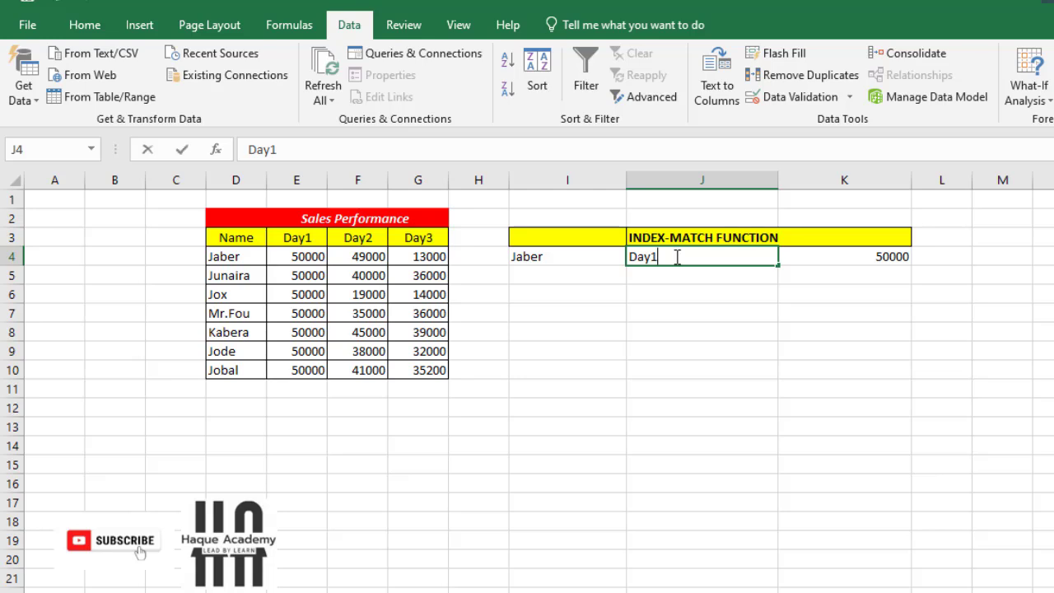
{"action": "type", "text": "2"}
{"action": "key", "text": "Return"}
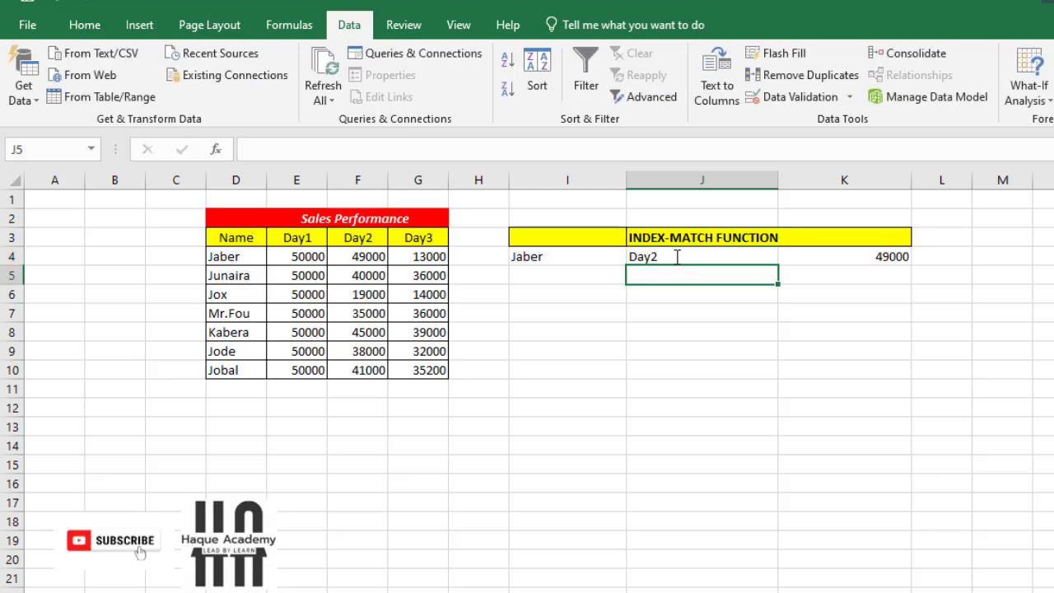
{"action": "left_click", "coordinate": [381, 250]}
{"action": "left_click", "coordinate": [723, 271]}
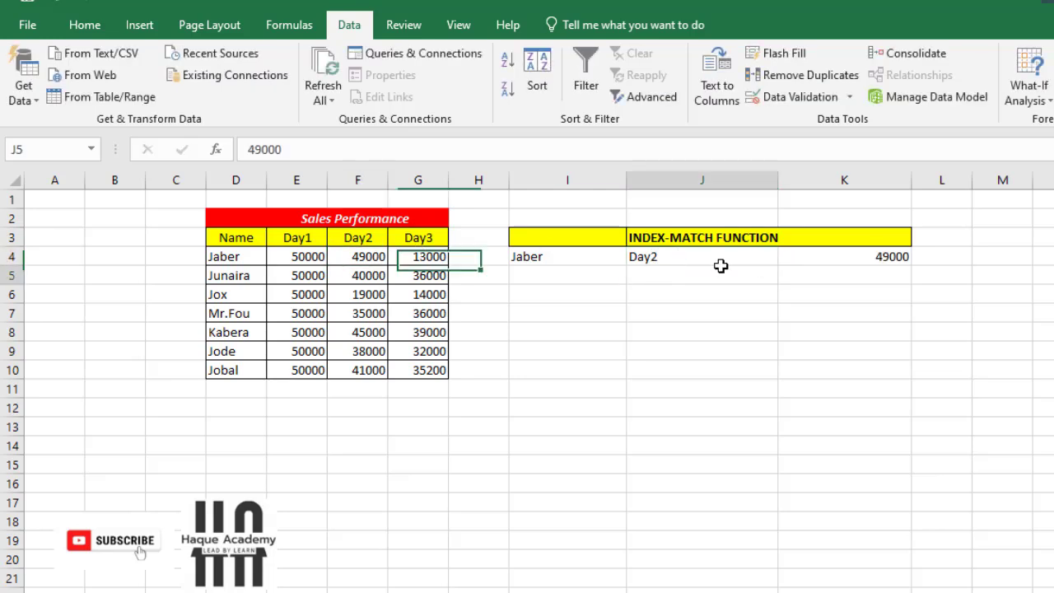
{"action": "left_click", "coordinate": [724, 256]}
{"action": "left_click", "coordinate": [842, 259]}
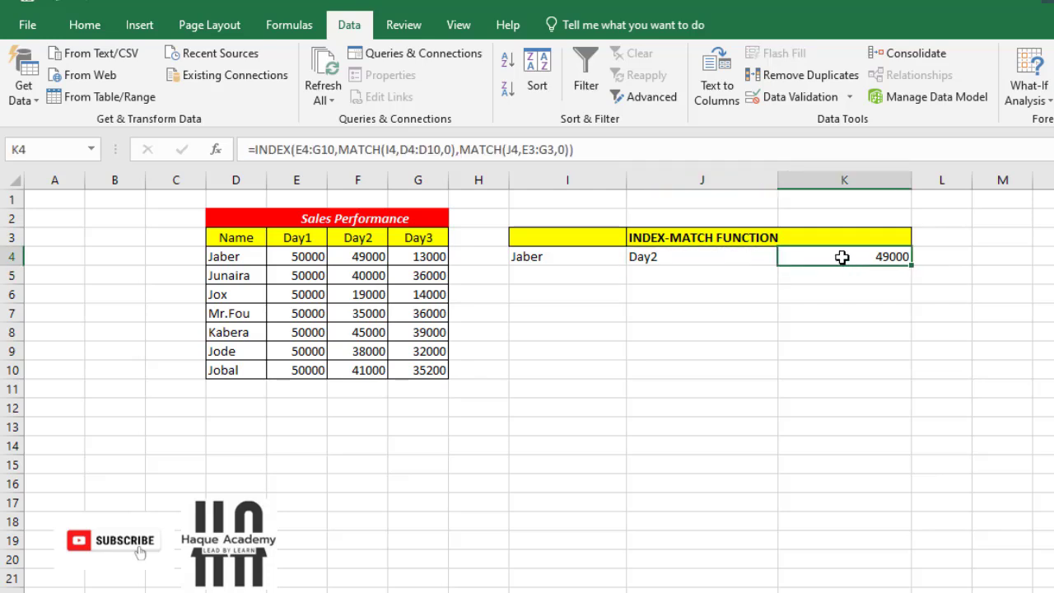
Set the column lookup value in J4 to Day3 and compare K4 with the first salesperson's Day3 sales
{"action": "left_click", "coordinate": [665, 258]}
{"action": "double_click", "coordinate": [665, 258]}
{"action": "key", "text": "BackSpace"}
{"action": "type", "text": "3"}
{"action": "key", "text": "Return"}
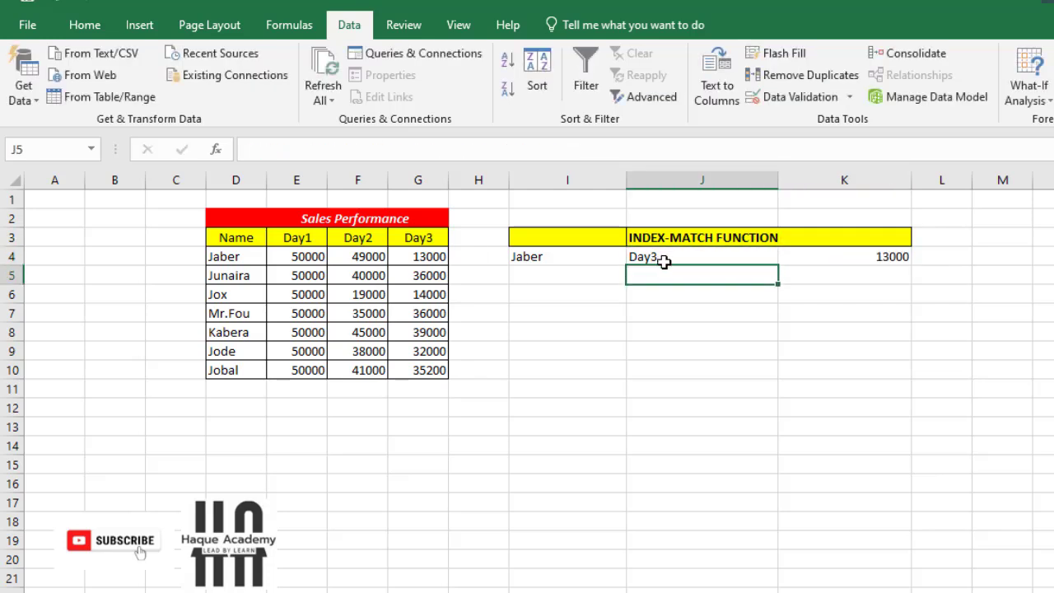
{"action": "left_click", "coordinate": [683, 258]}
{"action": "left_click", "coordinate": [883, 263]}
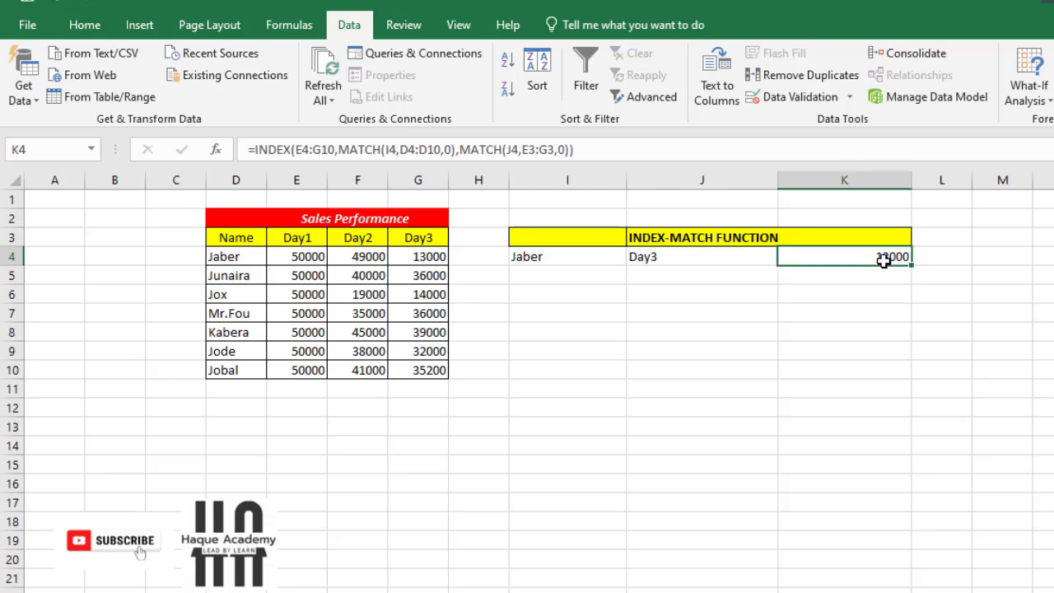
{"action": "left_click", "coordinate": [428, 257]}
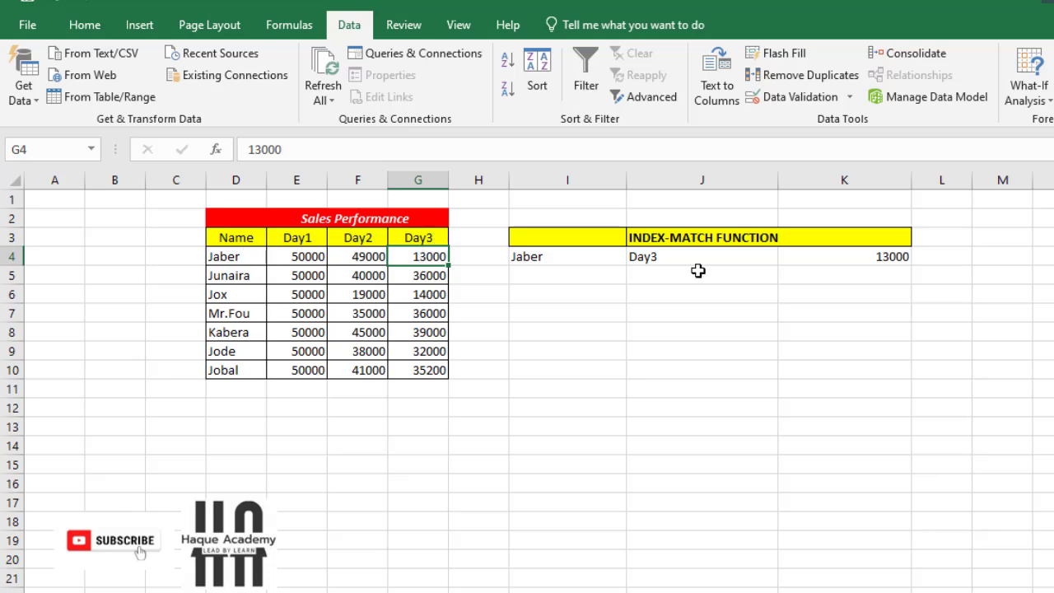
Replace the name in I4 with the third salesperson's name and check K4 against that person's Day3 sales
{"action": "left_click", "coordinate": [560, 261]}
{"action": "double_click", "coordinate": [560, 260]}
{"action": "key", "text": "BackSpace"}
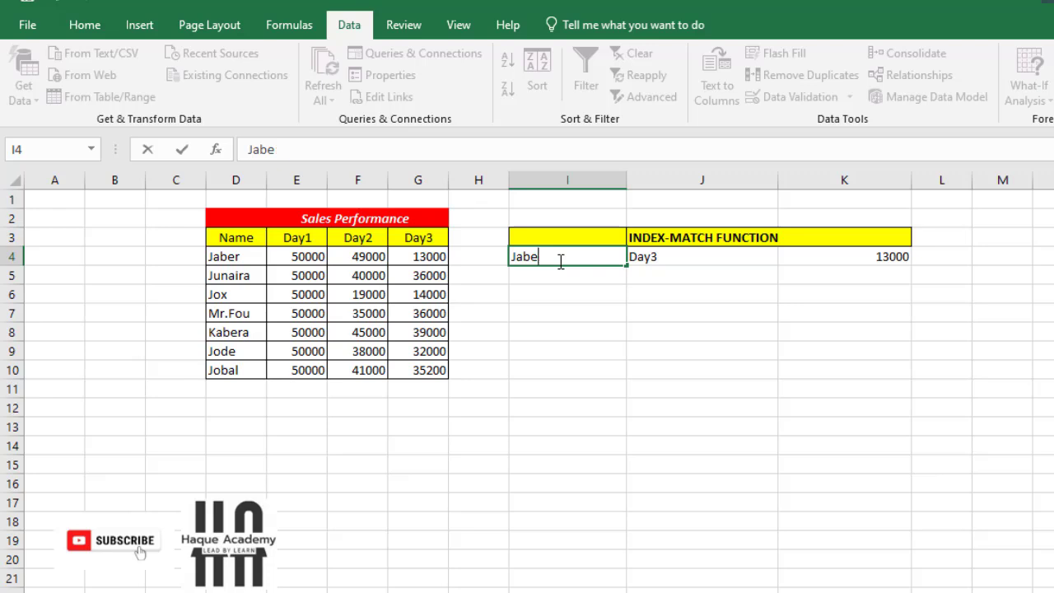
{"action": "key", "text": "BackSpace"}
{"action": "key", "text": "BackSpace"}
{"action": "key", "text": "BackSpace"}
{"action": "type", "text": "Jox"}
{"action": "key", "text": "Return"}
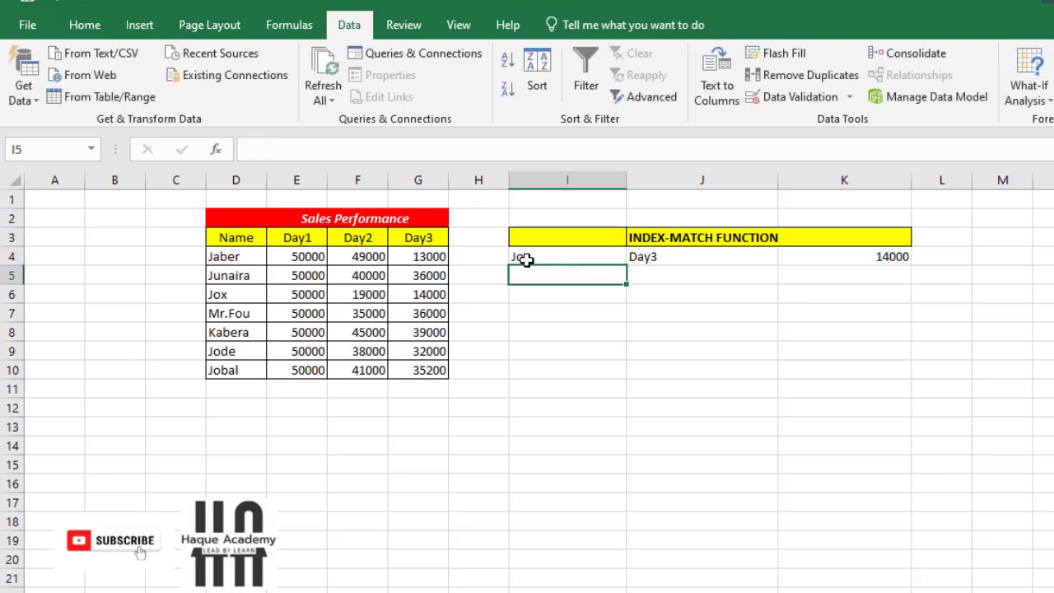
{"action": "left_click", "coordinate": [527, 260]}
{"action": "left_click", "coordinate": [671, 257]}
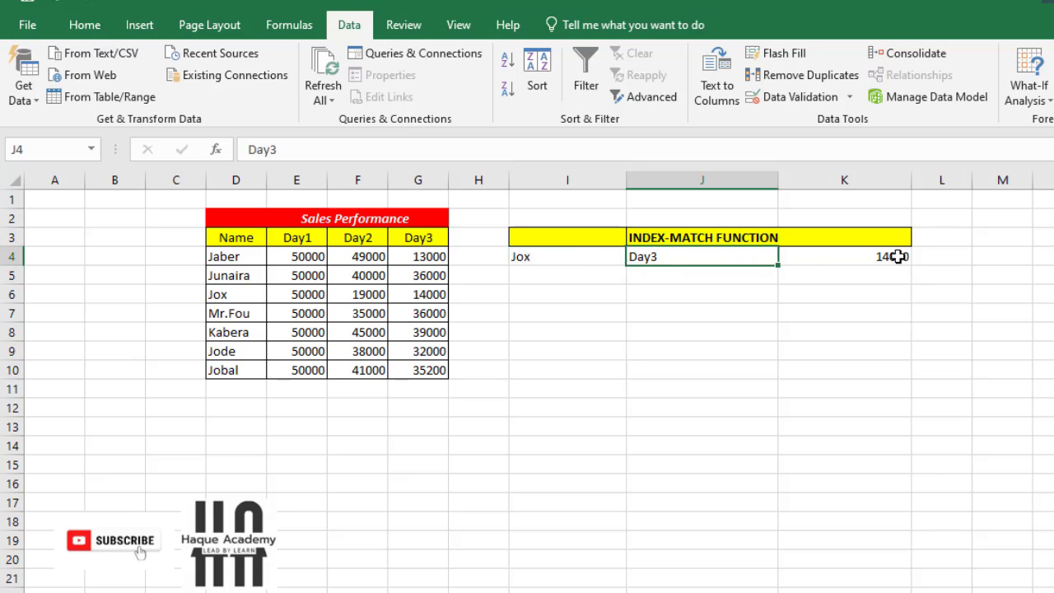
{"action": "left_click", "coordinate": [896, 257]}
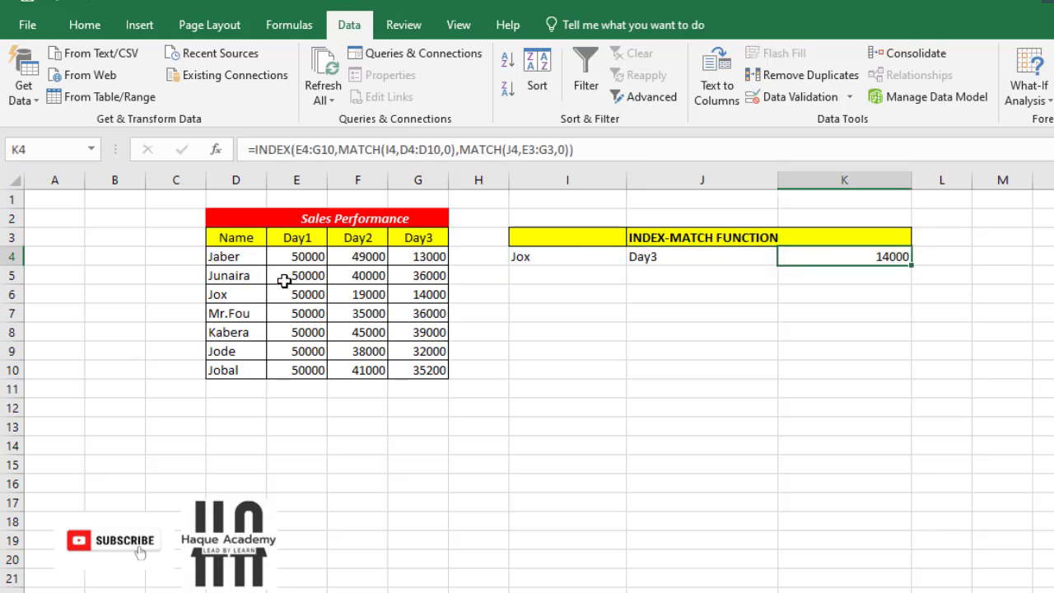
{"action": "left_click", "coordinate": [447, 294]}
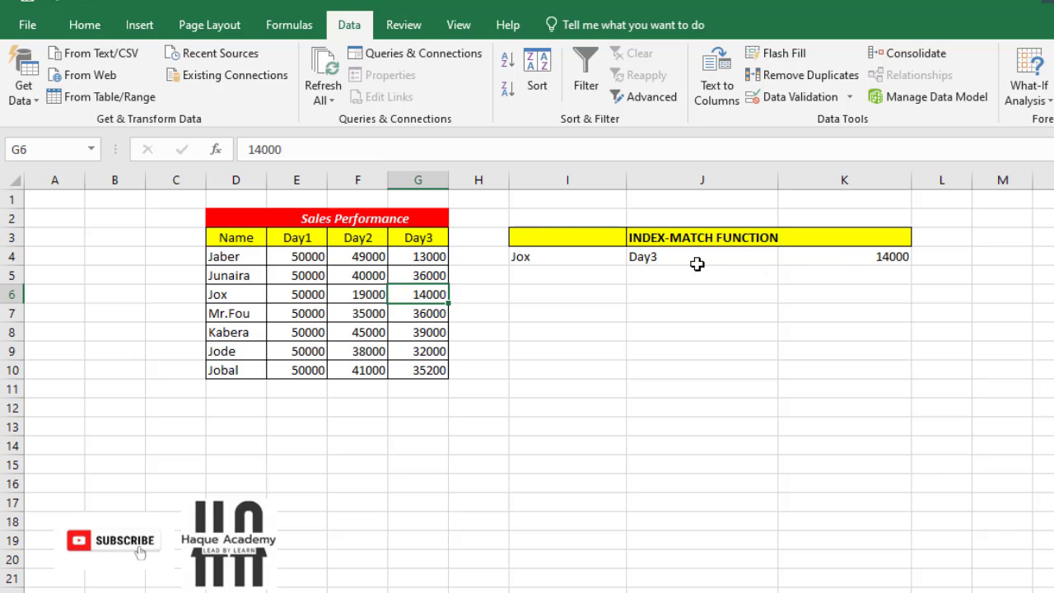
{"action": "left_click", "coordinate": [604, 258]}
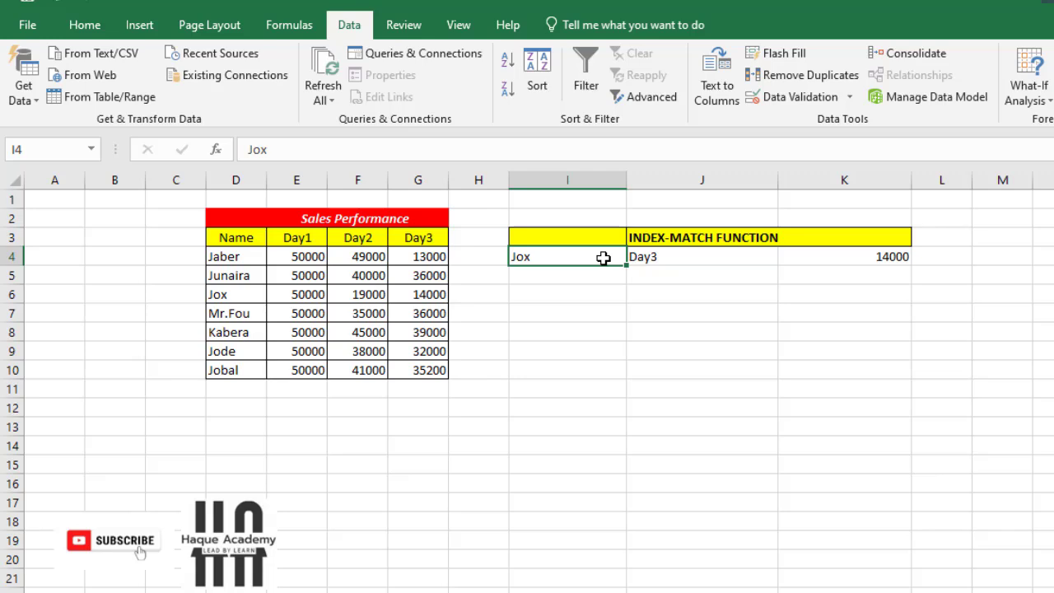
{"action": "left_click", "coordinate": [674, 270]}
{"action": "left_click", "coordinate": [576, 256]}
{"action": "left_click", "coordinate": [695, 251], "text": "shift"}
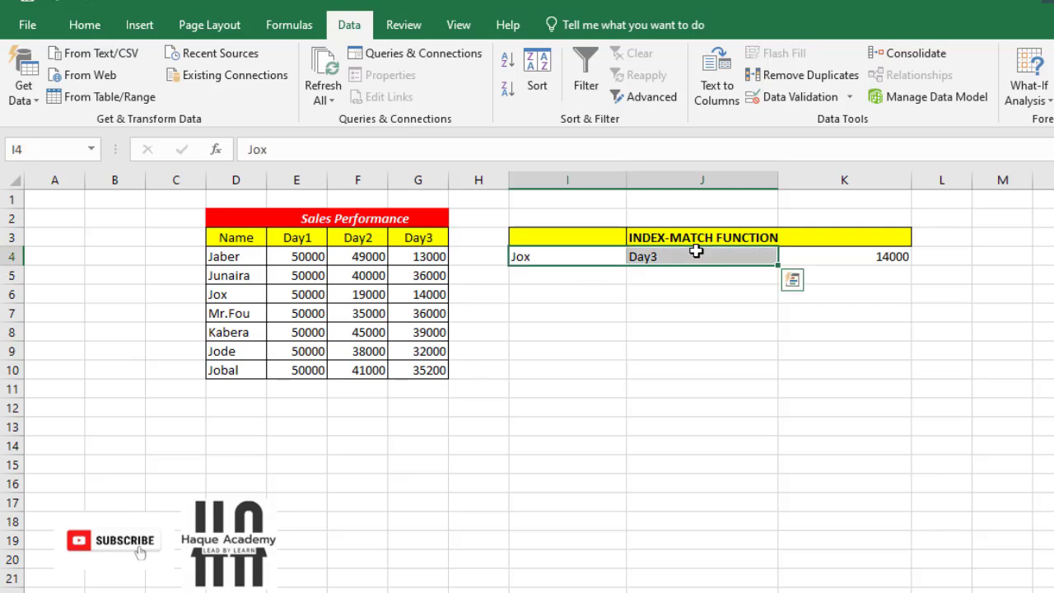
{"action": "left_click", "coordinate": [609, 289]}
{"action": "left_click", "coordinate": [595, 258]}
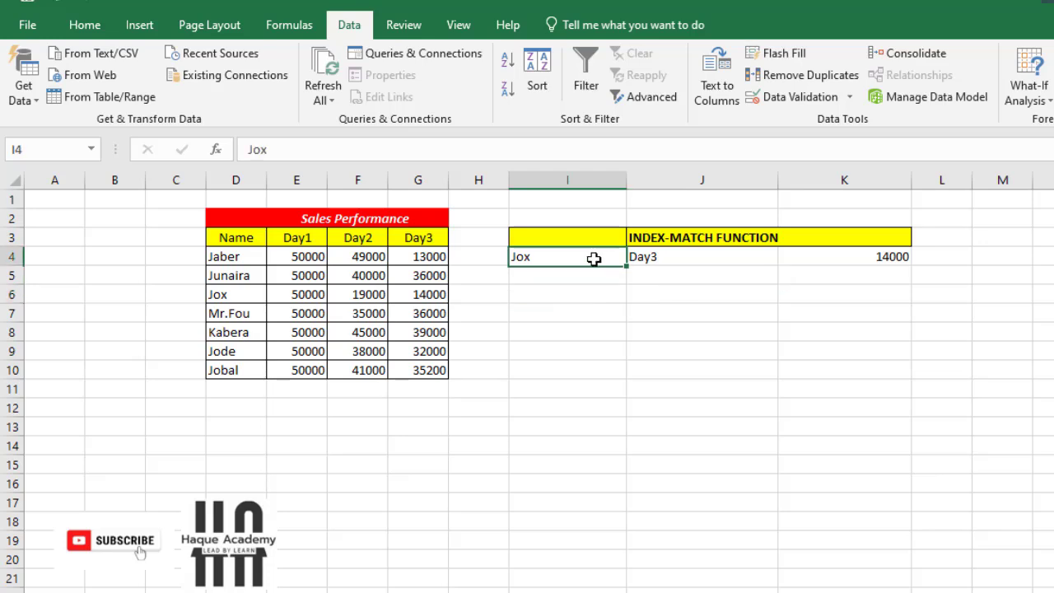
{"action": "left_click", "coordinate": [620, 278]}
Open the Data Validation settings for I4 and review the input message and error alert options
{"action": "left_click", "coordinate": [576, 253]}
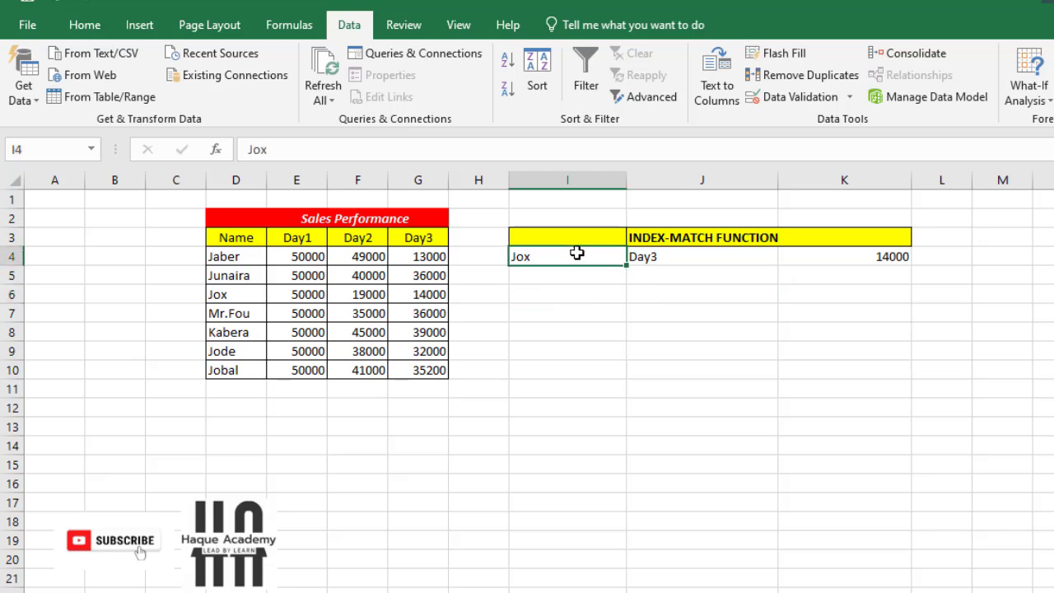
{"action": "left_click", "coordinate": [851, 97]}
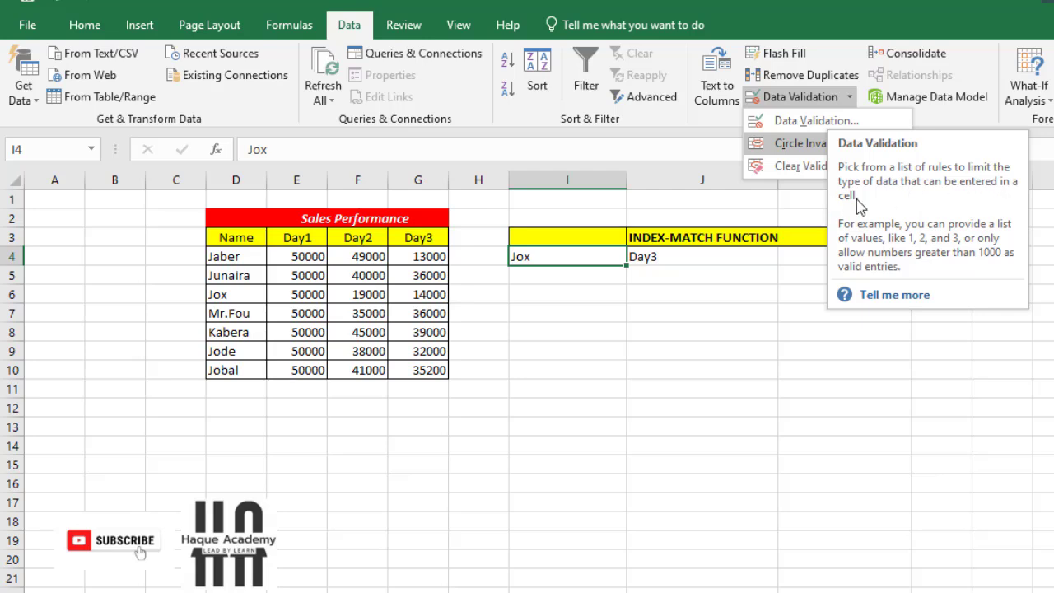
{"action": "left_click", "coordinate": [790, 121]}
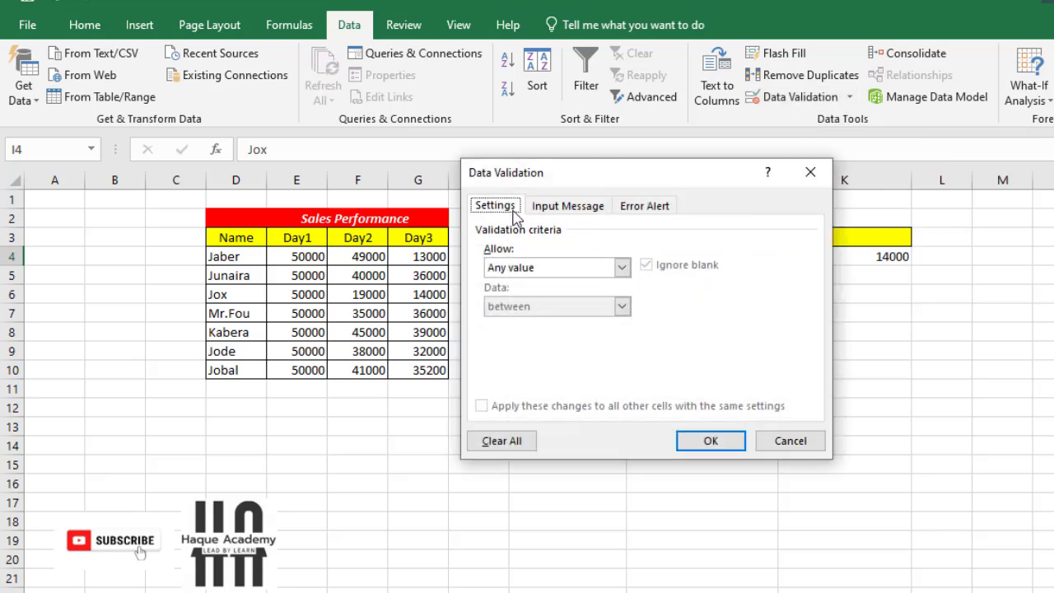
{"action": "left_click", "coordinate": [550, 212]}
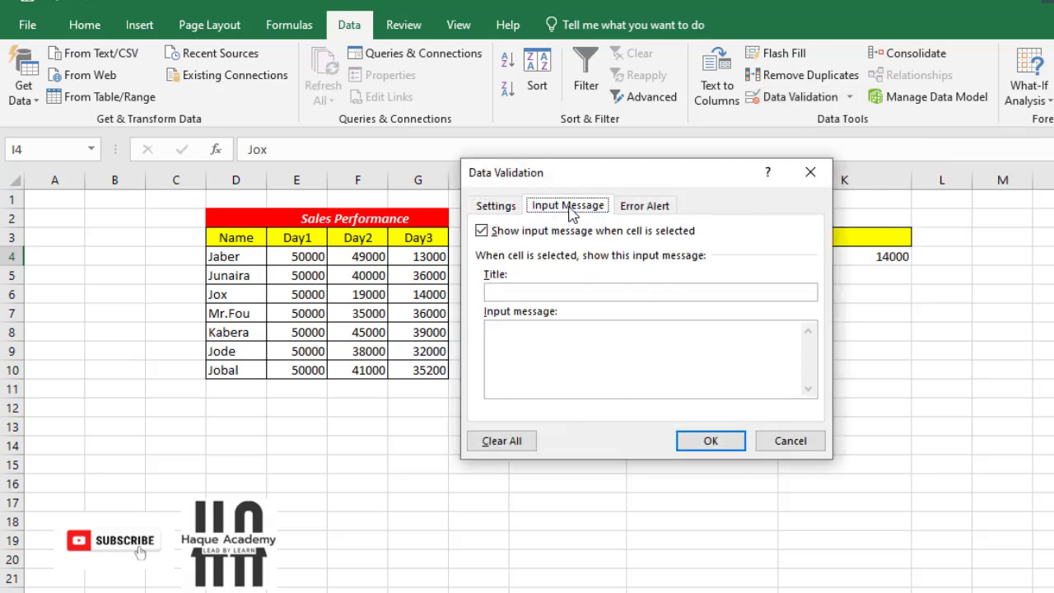
{"action": "left_click", "coordinate": [644, 208]}
{"action": "left_click", "coordinate": [567, 211]}
{"action": "left_click", "coordinate": [498, 207]}
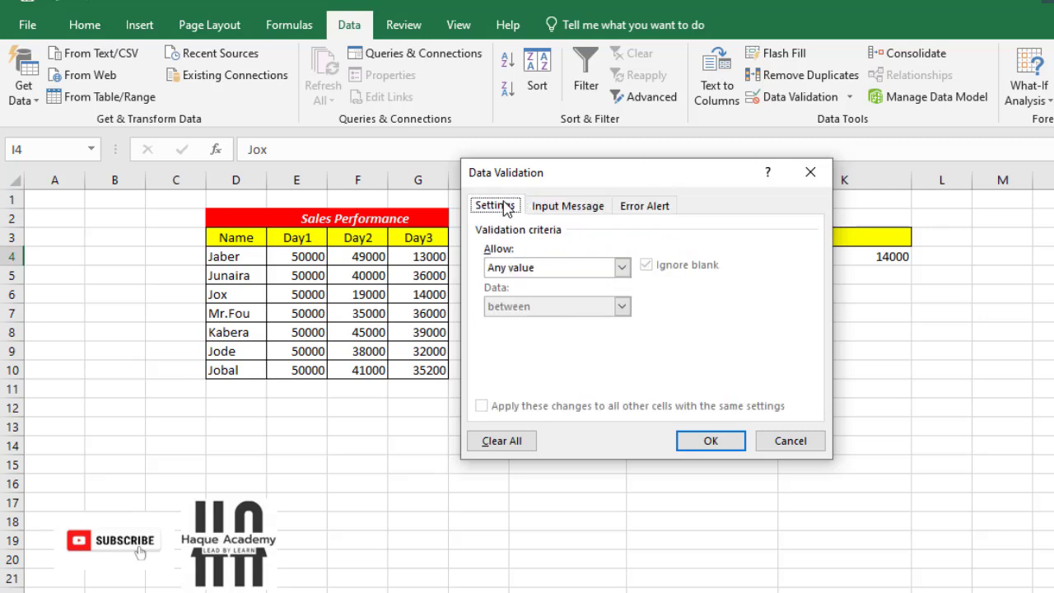
Restrict I4 to a List with the salesperson names in D4:D10 as source, apply it, and reselect I4
{"action": "left_click", "coordinate": [620, 269]}
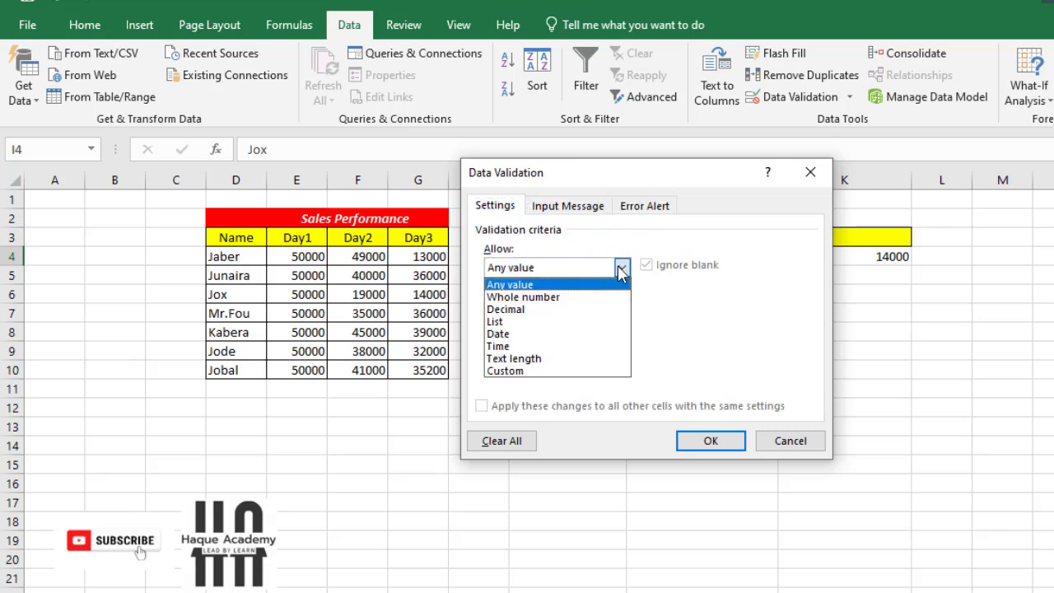
{"action": "left_click", "coordinate": [536, 310]}
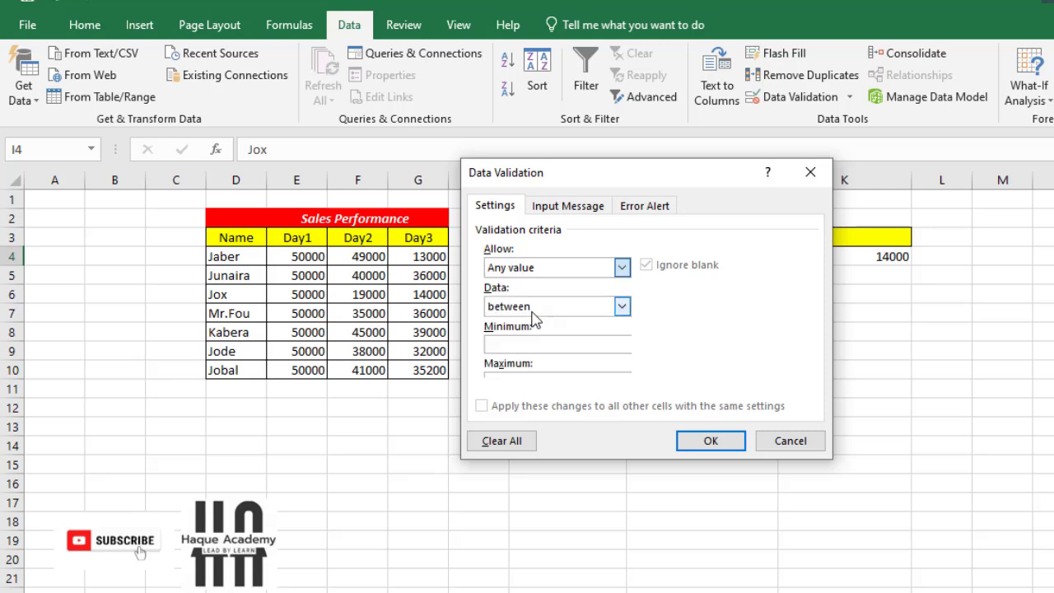
{"action": "left_click", "coordinate": [538, 266]}
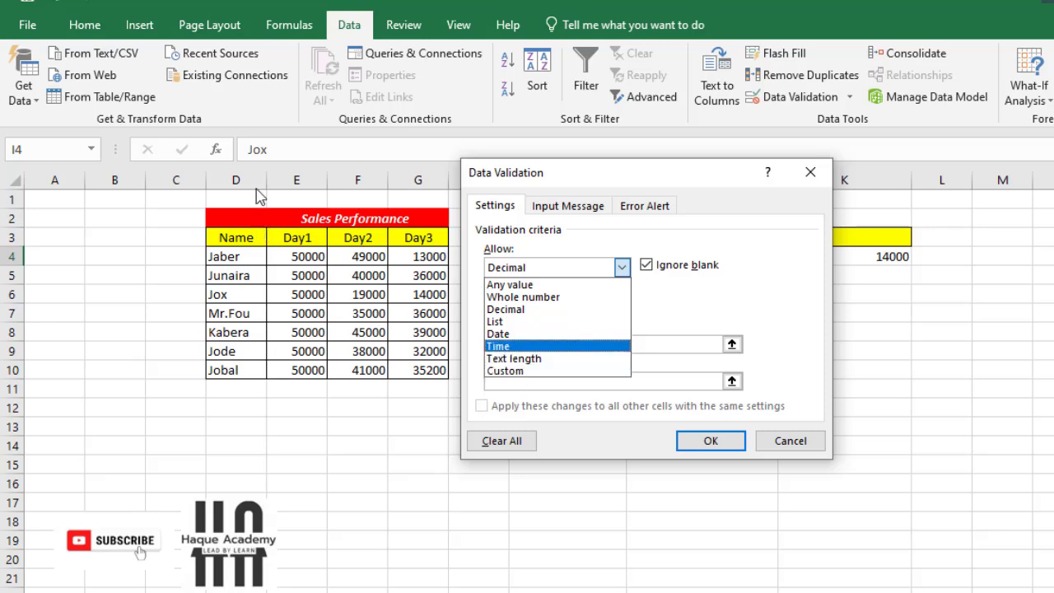
{"action": "left_click", "coordinate": [523, 322]}
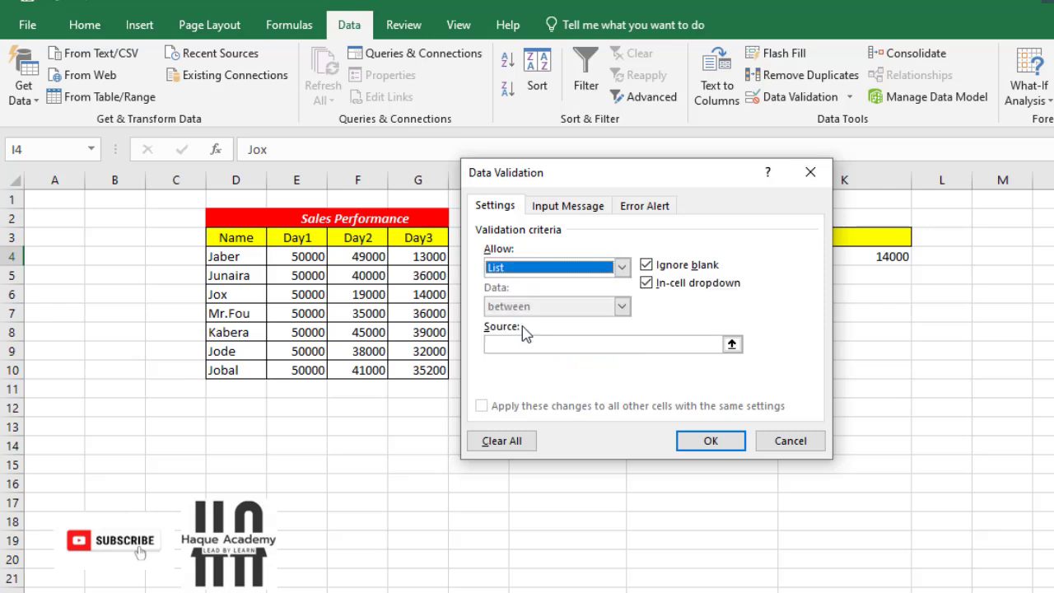
{"action": "left_click", "coordinate": [738, 348]}
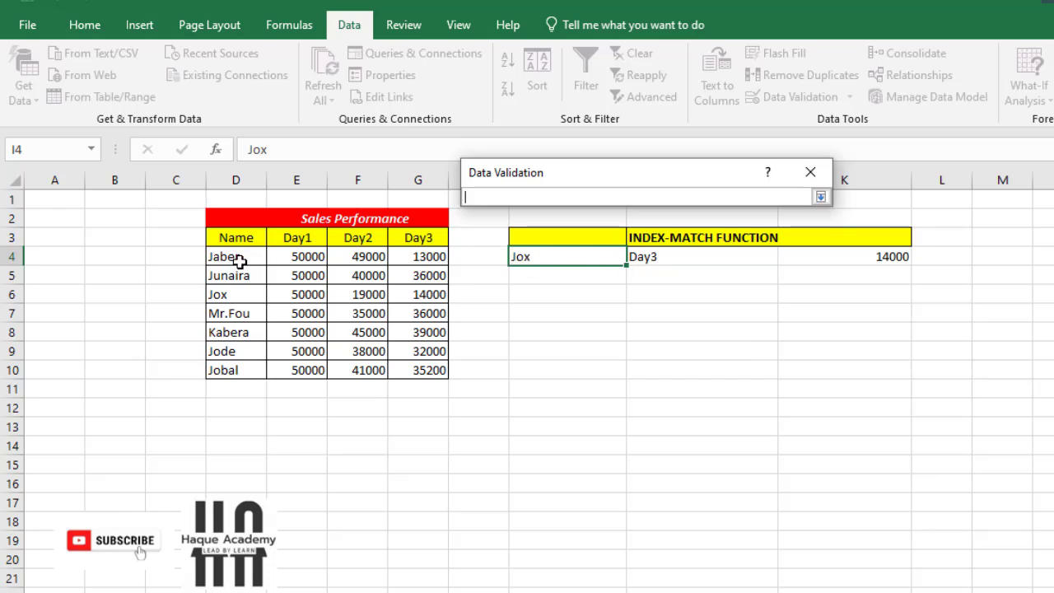
{"action": "left_click_drag", "start_coordinate": [237, 260], "coordinate": [235, 365]}
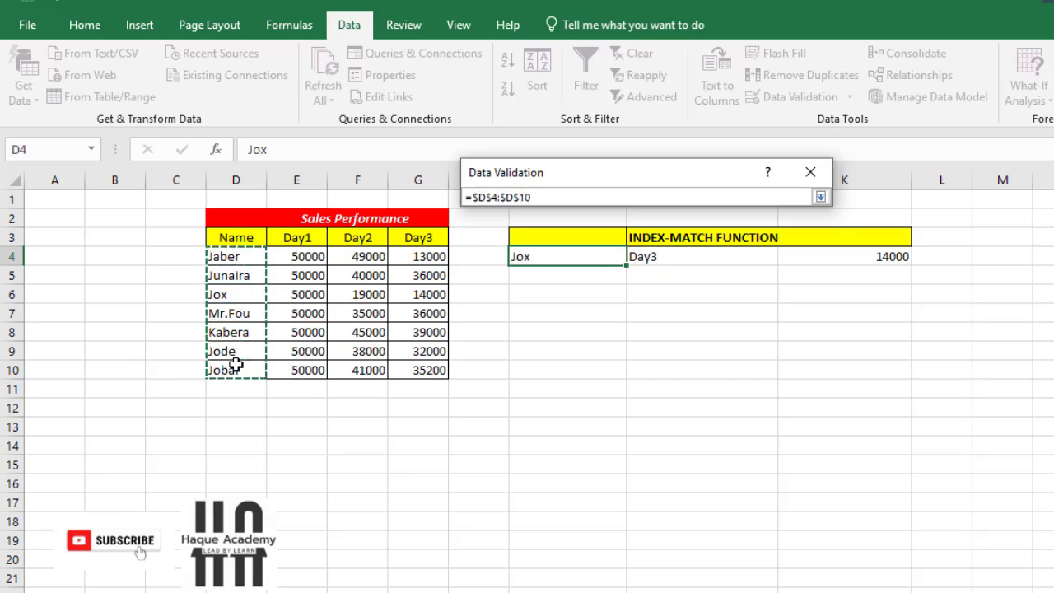
{"action": "left_click", "coordinate": [820, 198]}
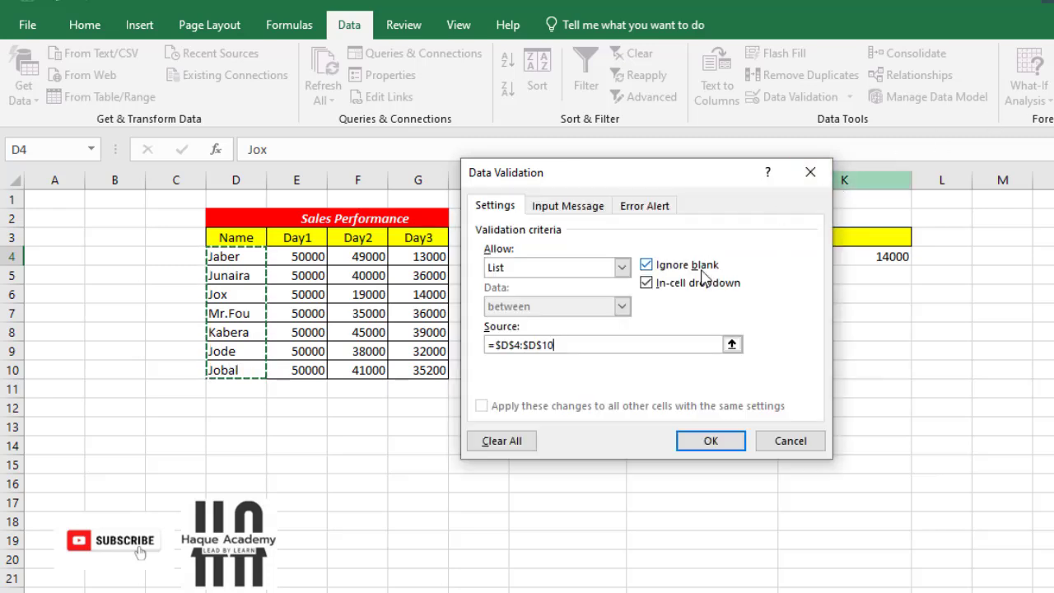
{"action": "left_click", "coordinate": [729, 442]}
{"action": "left_click", "coordinate": [634, 334]}
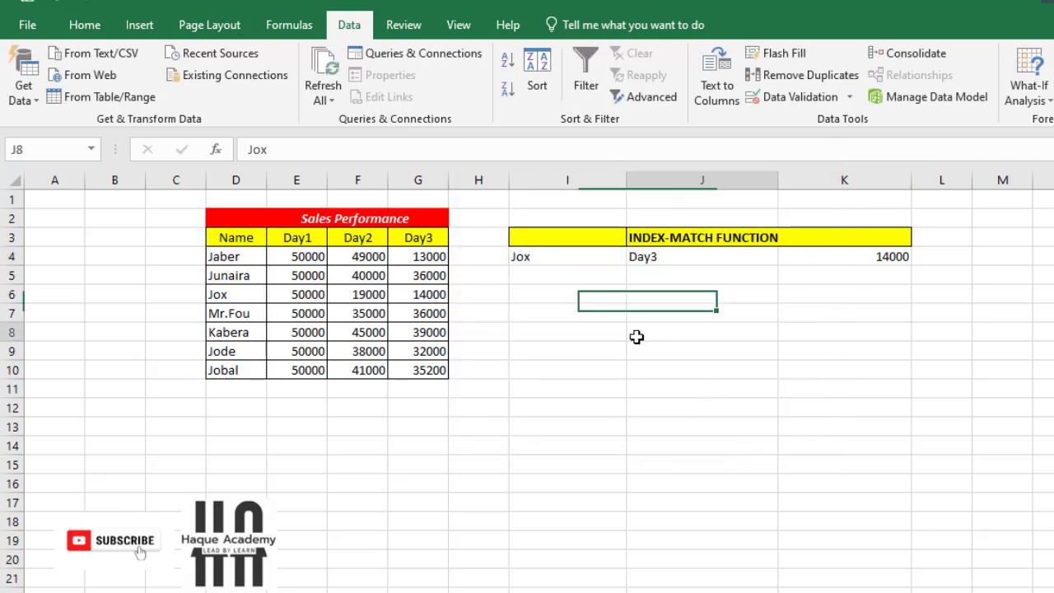
{"action": "left_click", "coordinate": [618, 258]}
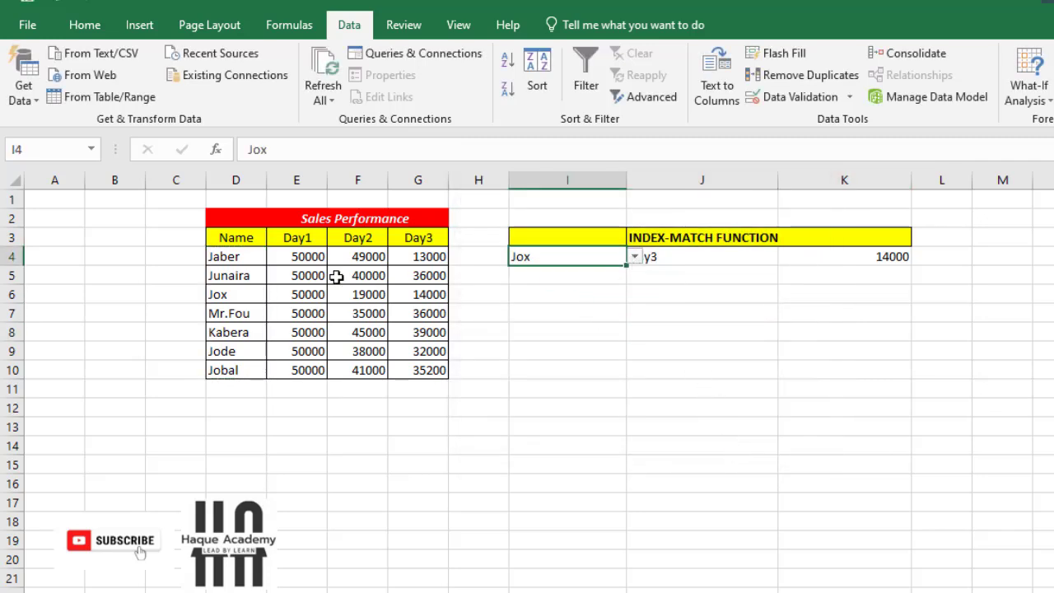
Compare the dropdown choices in I4 with the salesperson names in D4:D10, without choosing a different name
{"action": "left_click_drag", "start_coordinate": [239, 257], "coordinate": [237, 372]}
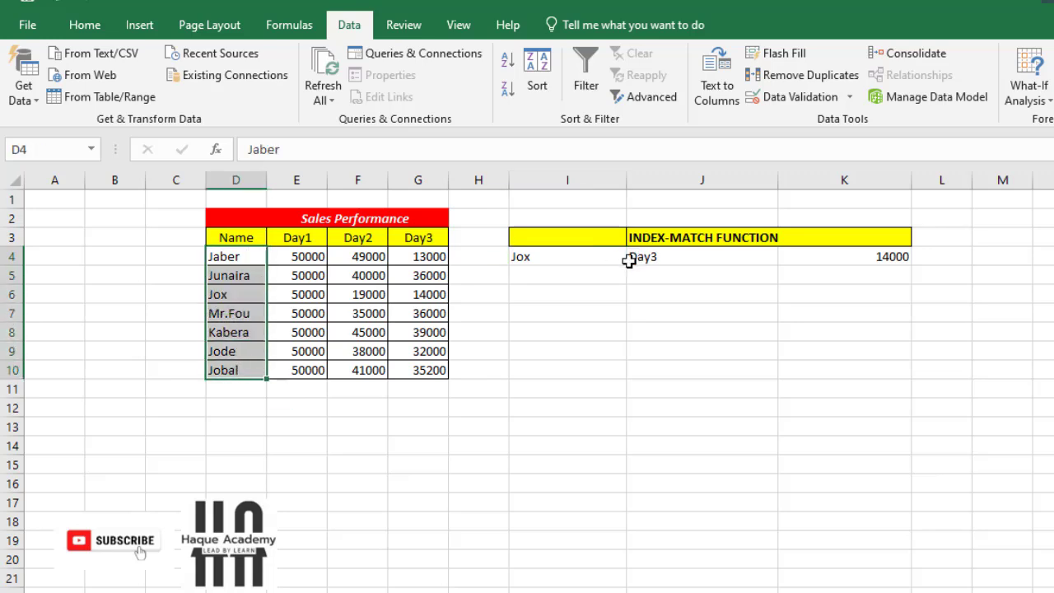
{"action": "left_click", "coordinate": [617, 255]}
{"action": "left_click", "coordinate": [634, 256]}
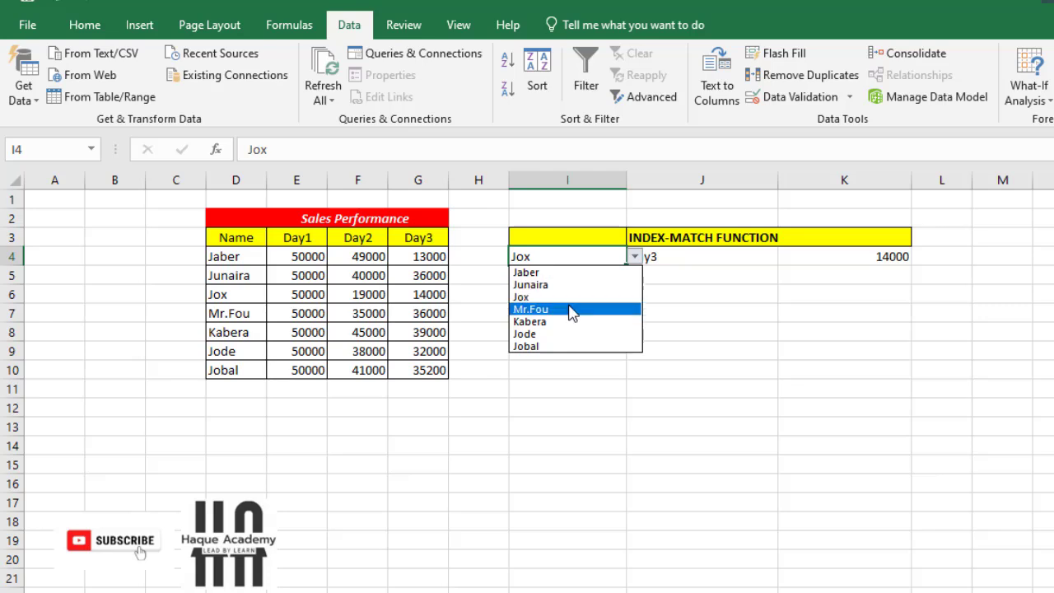
{"action": "left_click", "coordinate": [698, 313]}
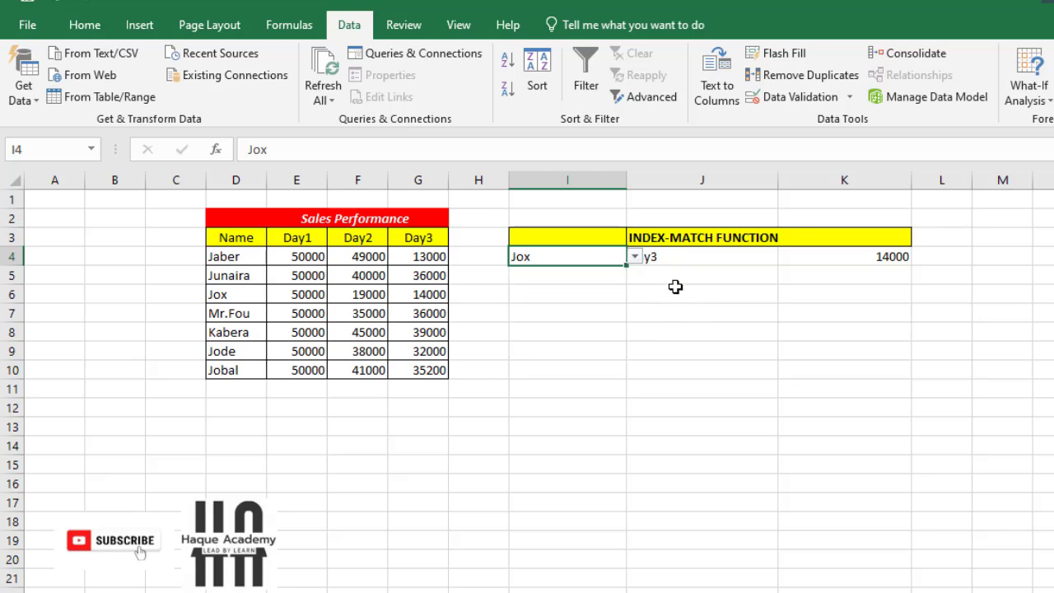
{"action": "left_click", "coordinate": [673, 288]}
{"action": "left_click", "coordinate": [609, 257]}
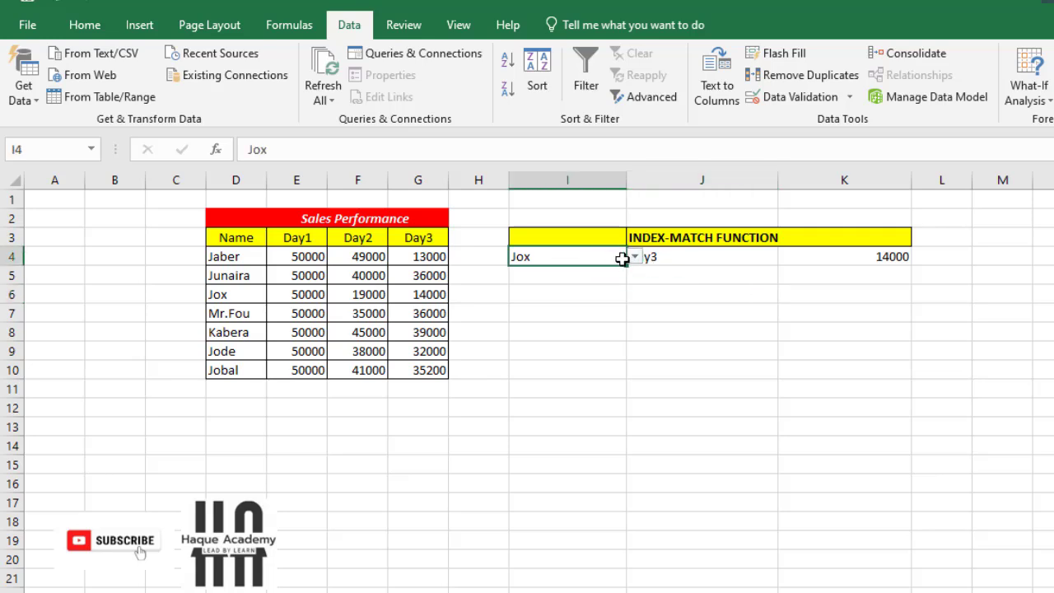
Restrict J4 to a List with the day headers in E3:G3 as source, and check the dropdowns in I4 and J4
{"action": "left_click", "coordinate": [682, 256]}
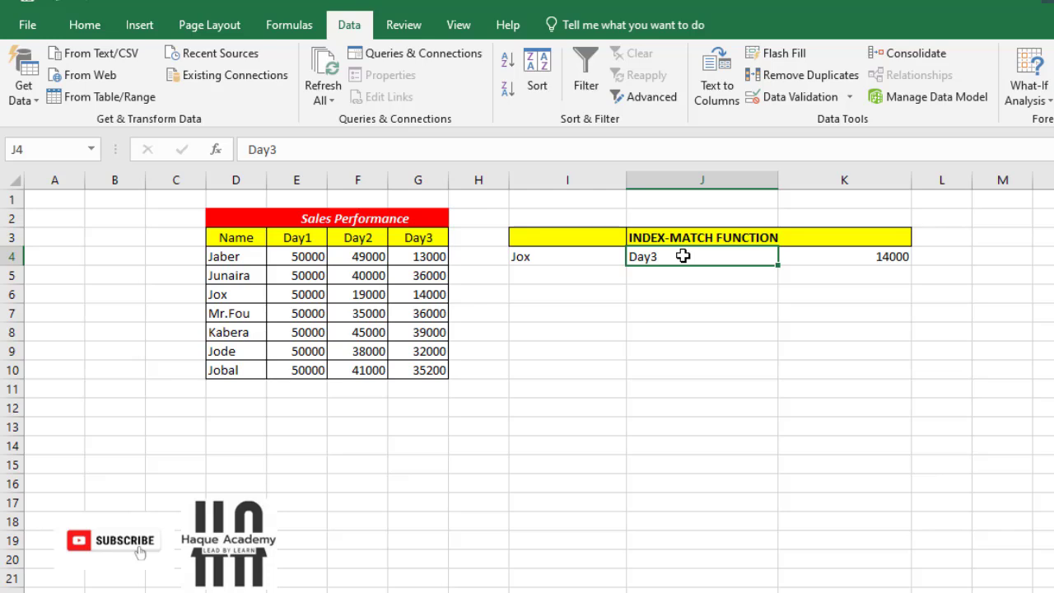
{"action": "left_click", "coordinate": [849, 97]}
{"action": "left_click", "coordinate": [816, 122]}
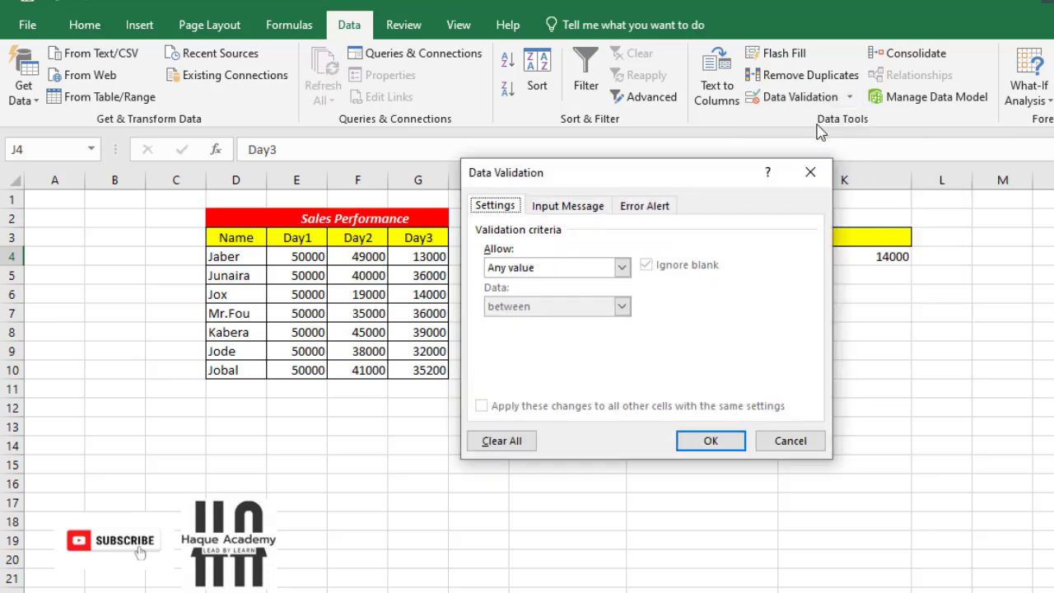
{"action": "left_click", "coordinate": [544, 274]}
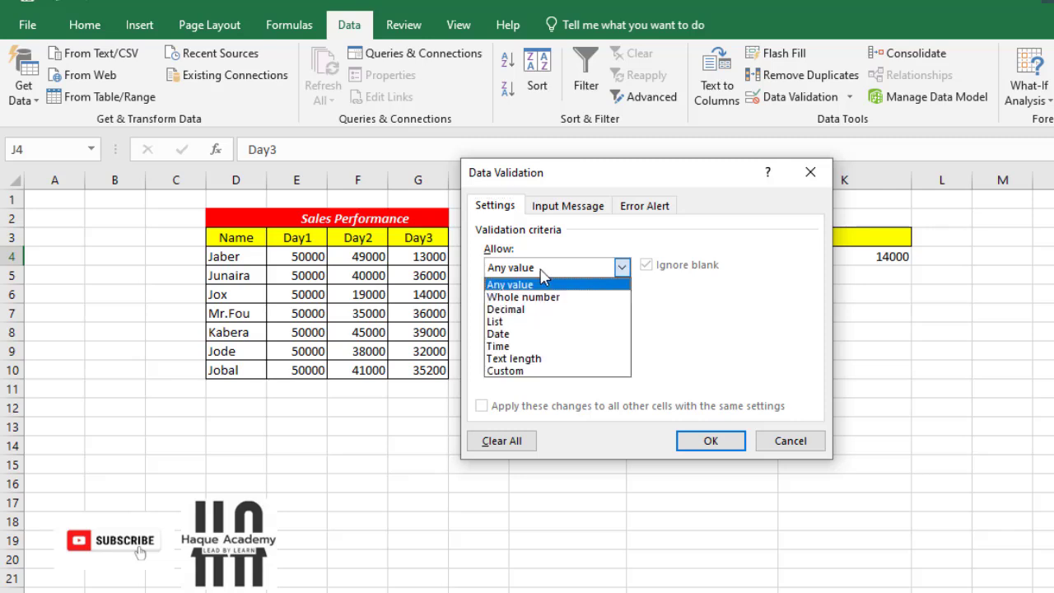
{"action": "left_click", "coordinate": [513, 324]}
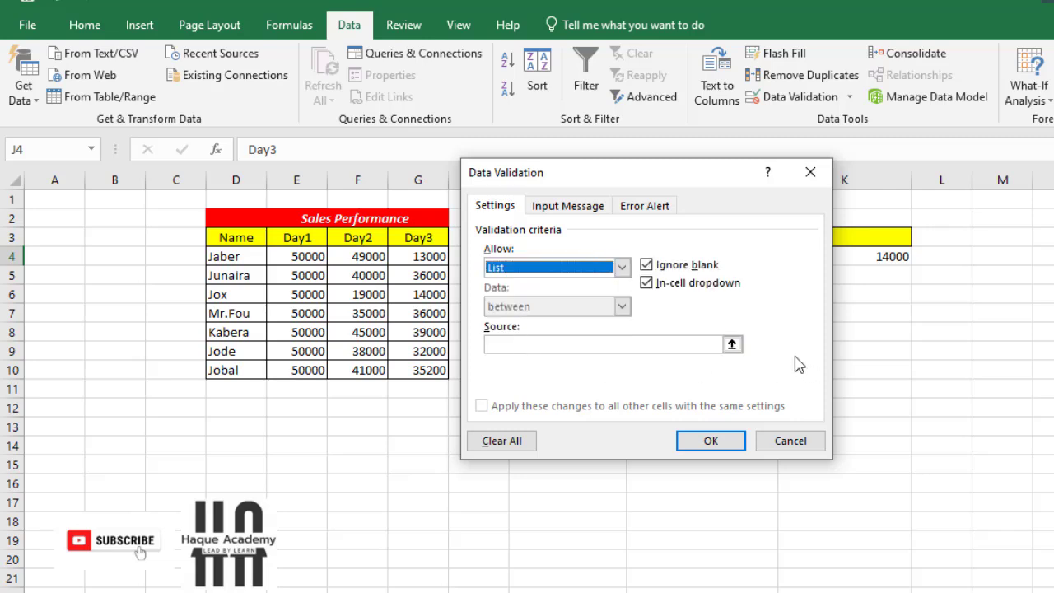
{"action": "left_click", "coordinate": [731, 345]}
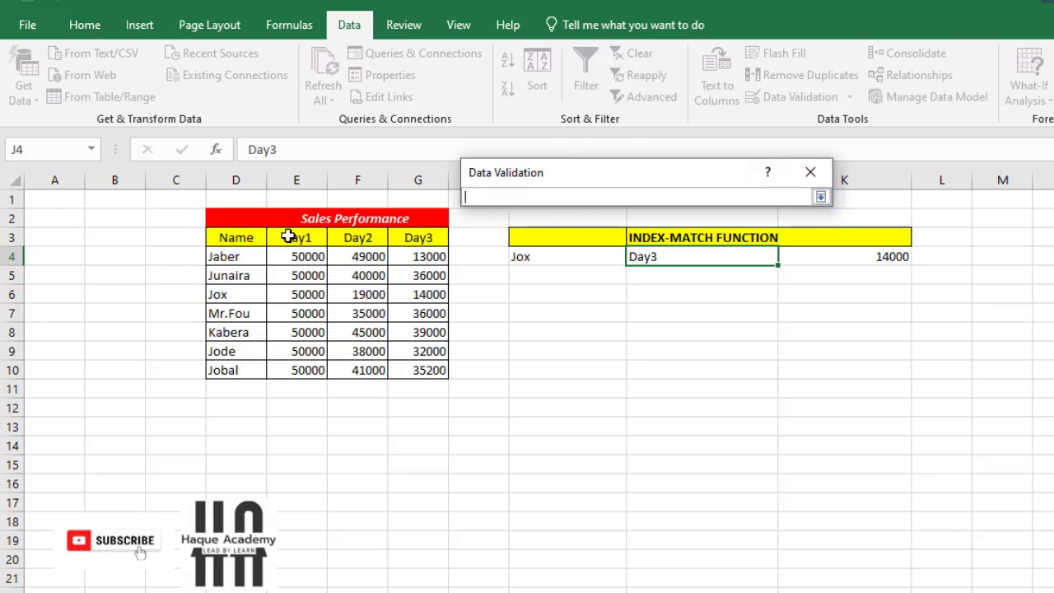
{"action": "left_click_drag", "start_coordinate": [289, 236], "coordinate": [409, 237]}
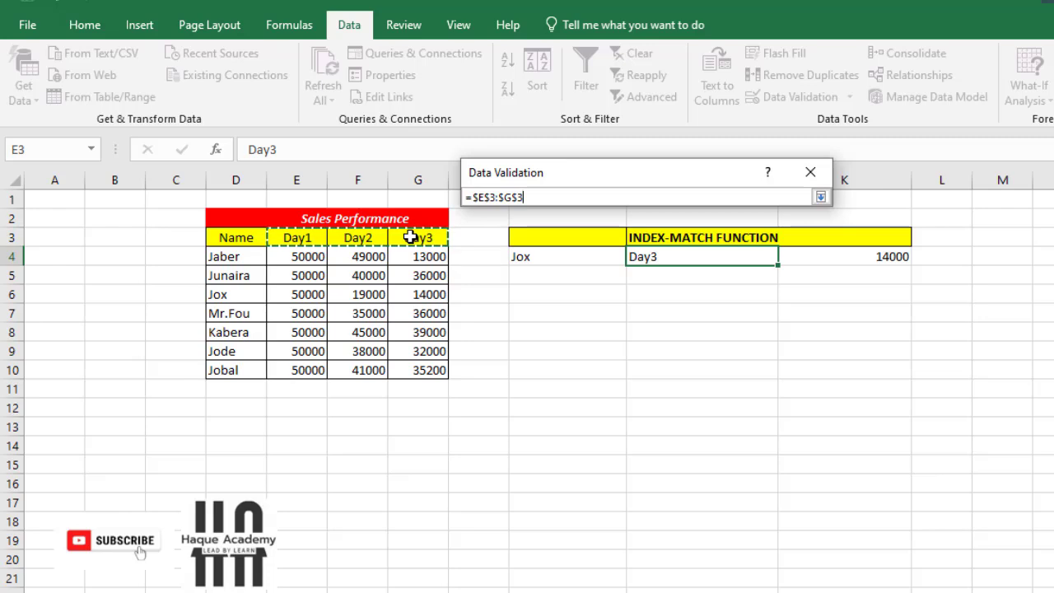
{"action": "left_click", "coordinate": [821, 198]}
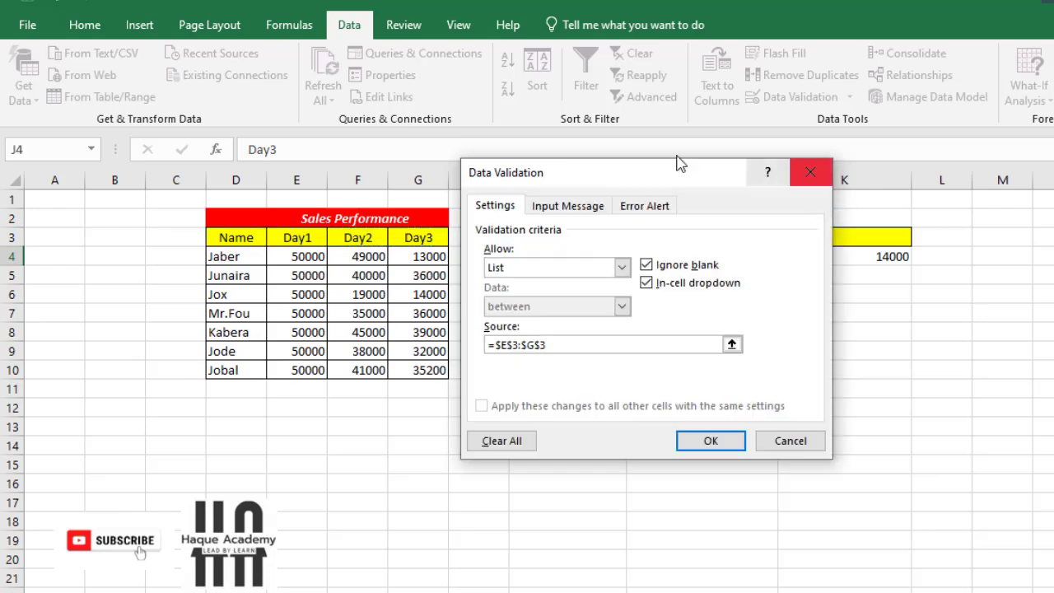
{"action": "left_click", "coordinate": [710, 440]}
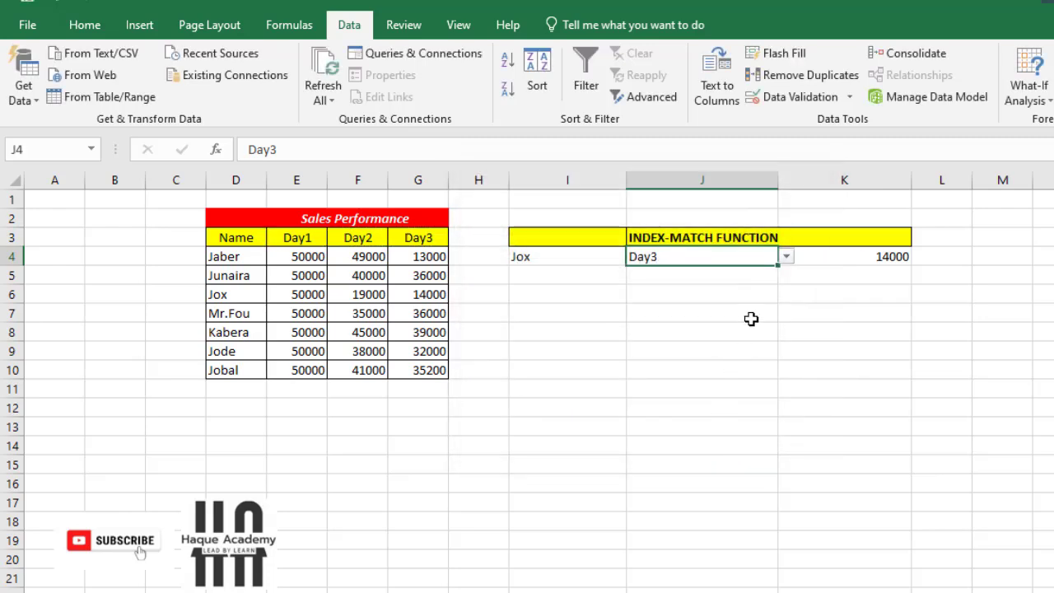
{"action": "left_click", "coordinate": [709, 295]}
{"action": "left_click", "coordinate": [586, 255]}
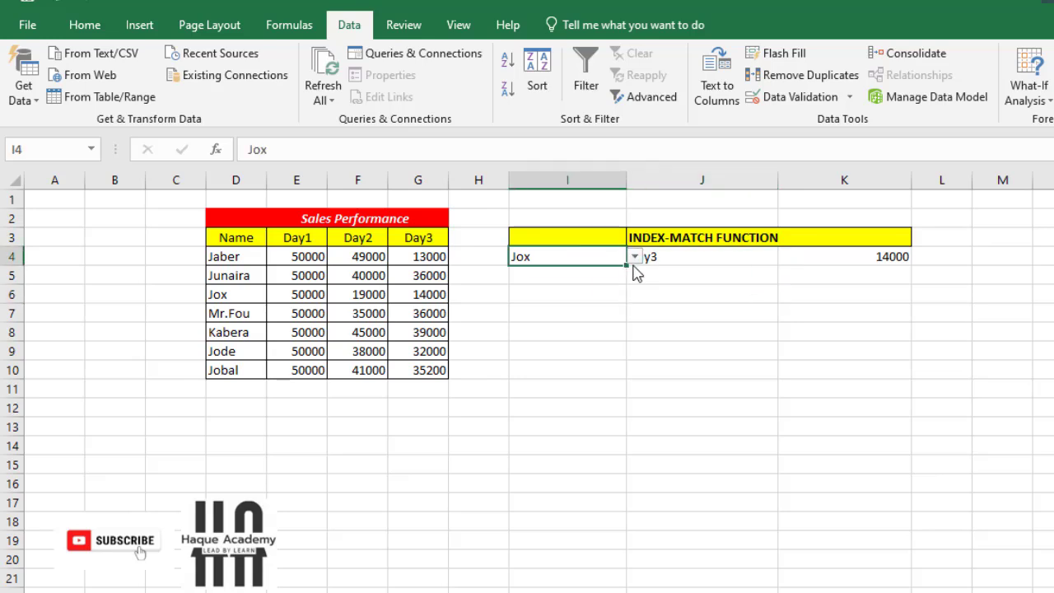
{"action": "left_click", "coordinate": [736, 260]}
{"action": "left_click", "coordinate": [587, 258]}
{"action": "left_click", "coordinate": [702, 259]}
Fill the lookup row I4:K4 with the standard yellow color
{"action": "left_click_drag", "start_coordinate": [590, 259], "coordinate": [881, 256]}
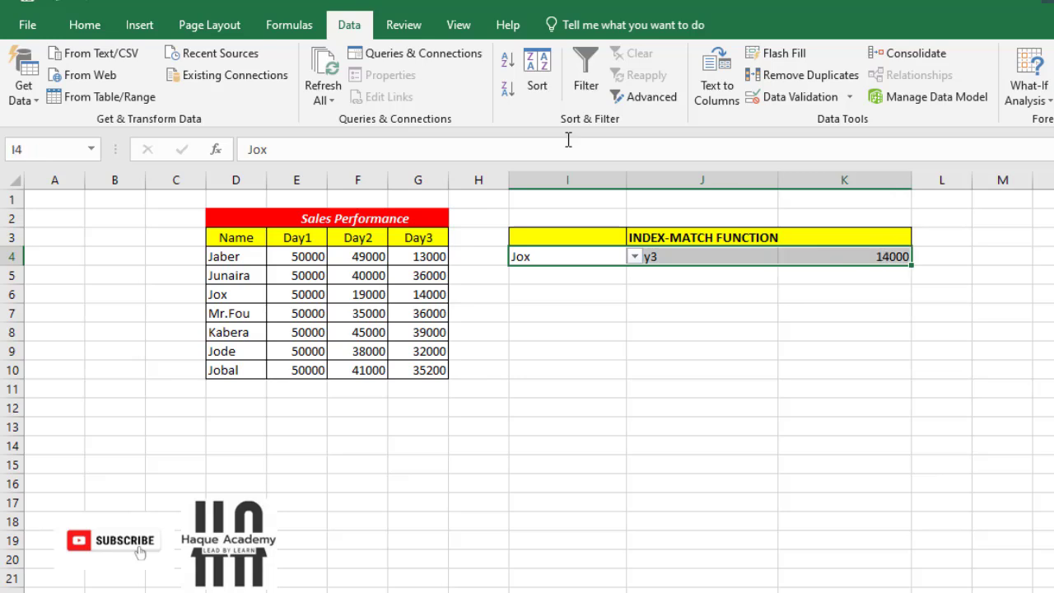
{"action": "left_click", "coordinate": [84, 25]}
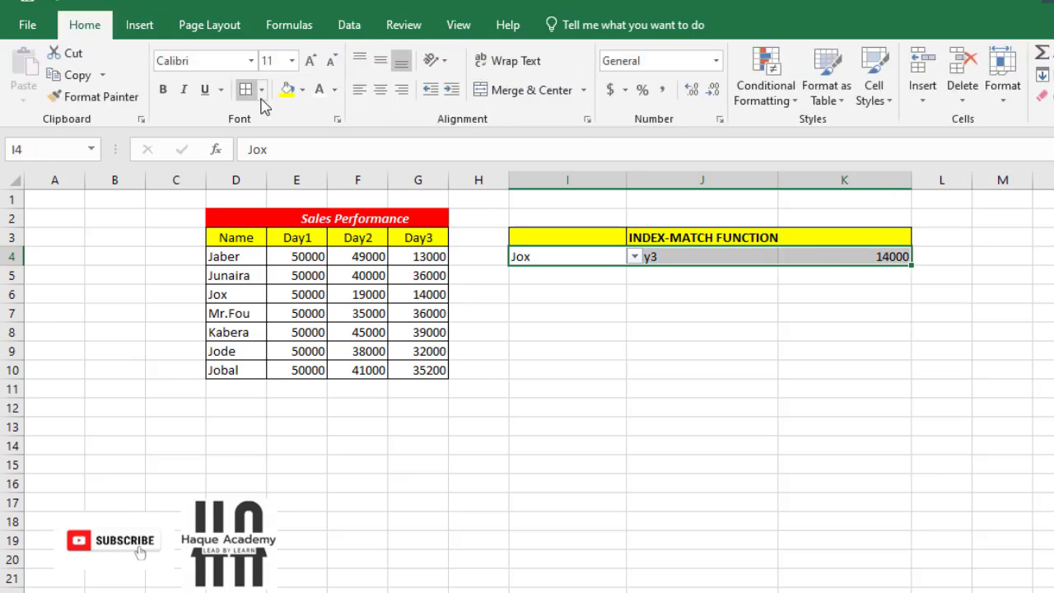
{"action": "left_click", "coordinate": [306, 90]}
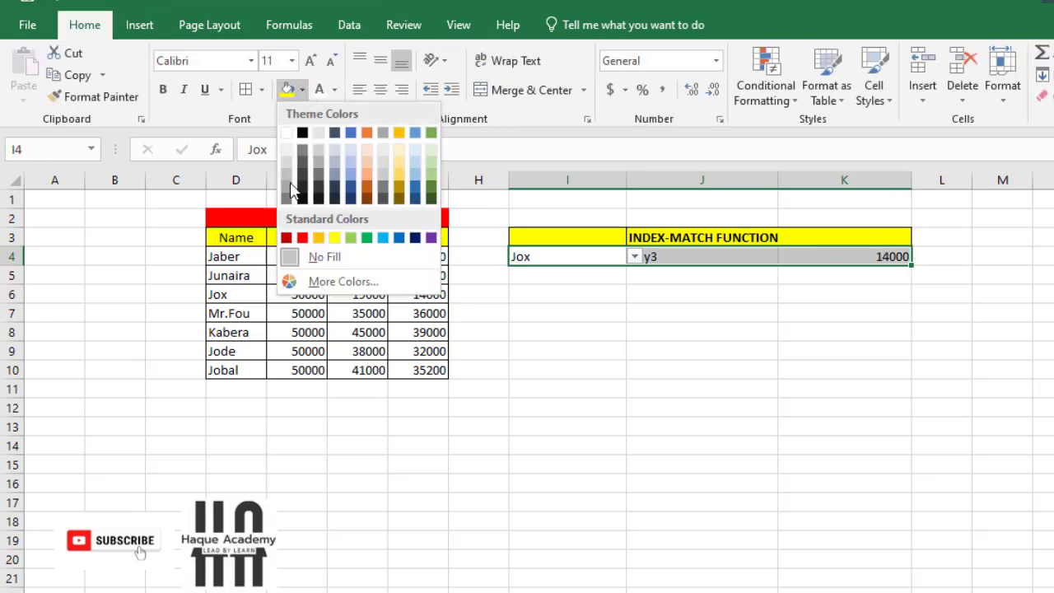
{"action": "left_click", "coordinate": [334, 238]}
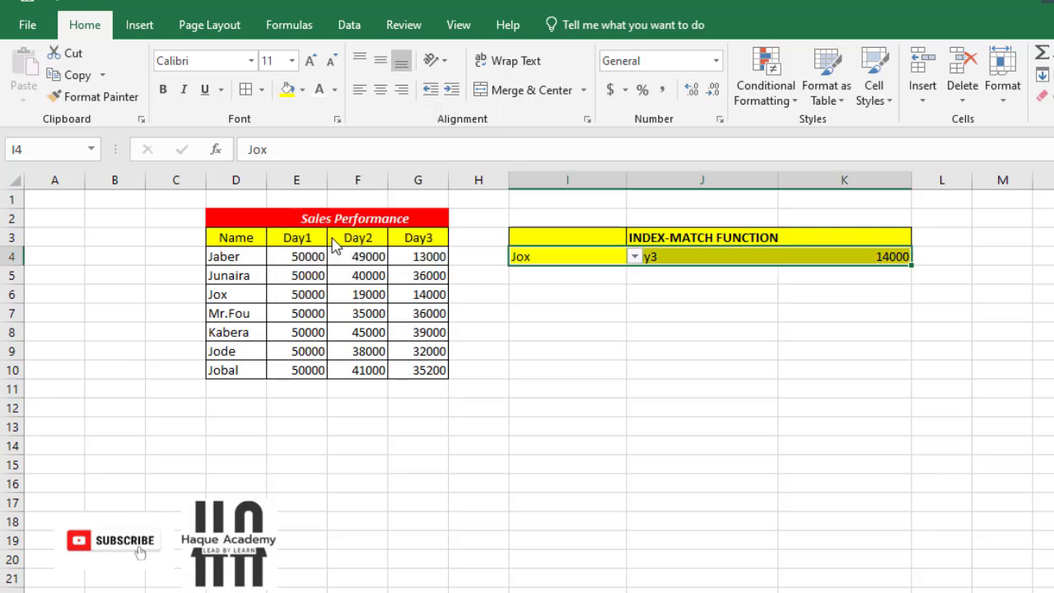
Increase the font size of I4:K4 to 24
{"action": "left_click", "coordinate": [311, 59]}
{"action": "left_click", "coordinate": [311, 60]}
{"action": "left_click", "coordinate": [311, 59]}
{"action": "left_click", "coordinate": [311, 60]}
{"action": "left_click", "coordinate": [311, 59]}
{"action": "left_click", "coordinate": [311, 59]}
{"action": "left_click", "coordinate": [311, 60]}
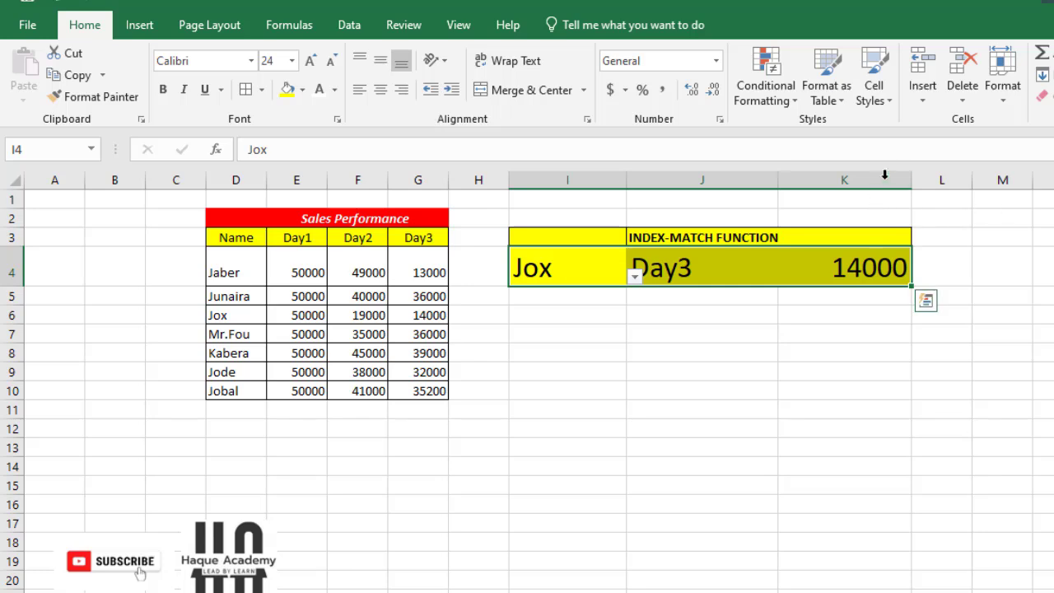
Widen columns K, J and I to give the enlarged lookup values more room
{"action": "left_click_drag", "start_coordinate": [919, 182], "coordinate": [957, 184]}
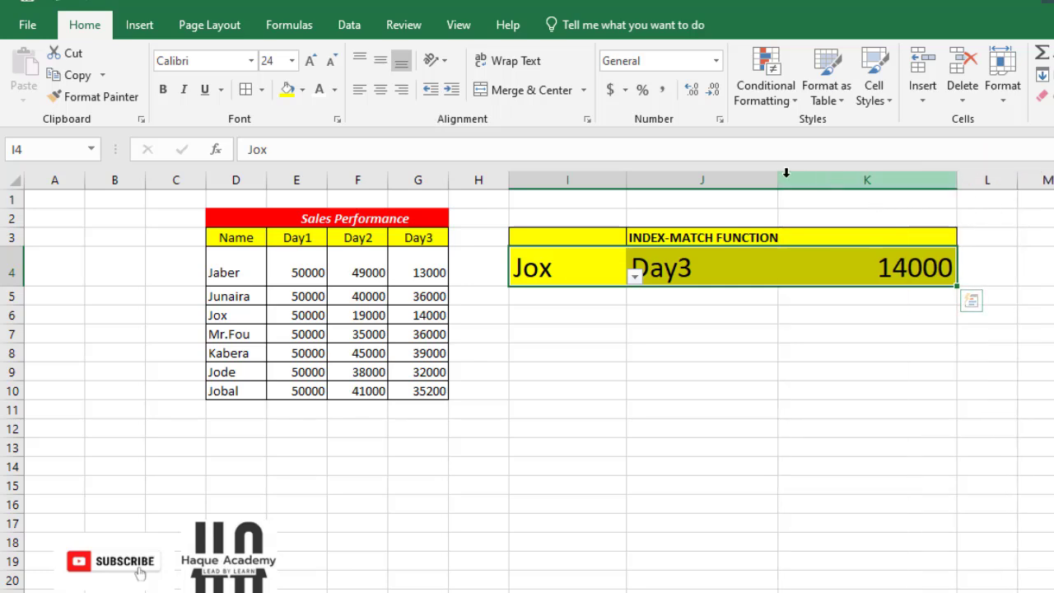
{"action": "left_click", "coordinate": [786, 174]}
{"action": "left_click_drag", "start_coordinate": [779, 176], "coordinate": [802, 178]}
{"action": "left_click_drag", "start_coordinate": [619, 181], "coordinate": [642, 181]}
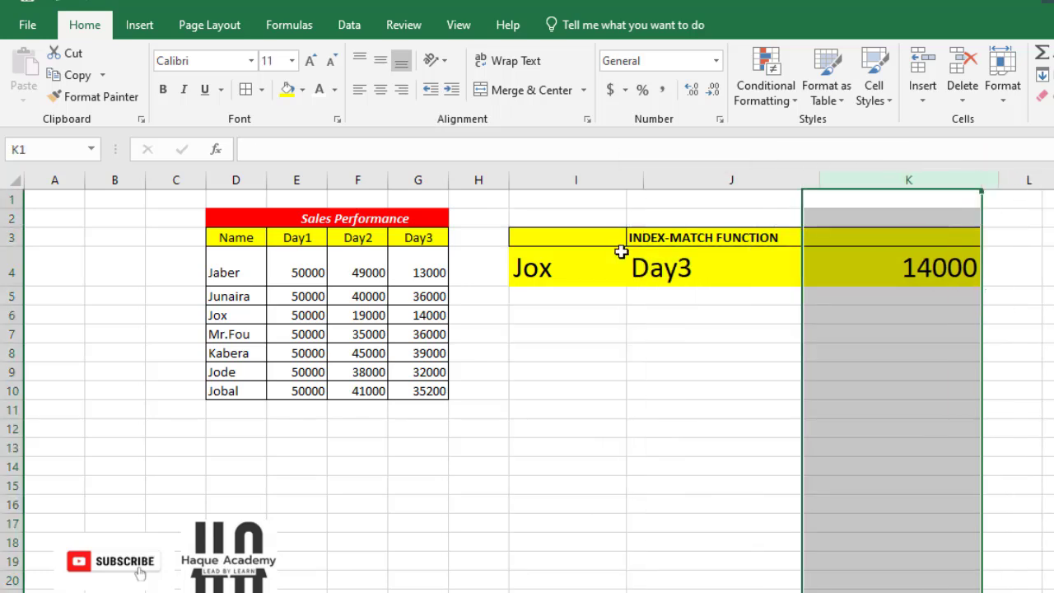
{"action": "left_click", "coordinate": [593, 297]}
Make all the text in the lookup block I3:K4 bold
{"action": "left_click_drag", "start_coordinate": [598, 238], "coordinate": [947, 276]}
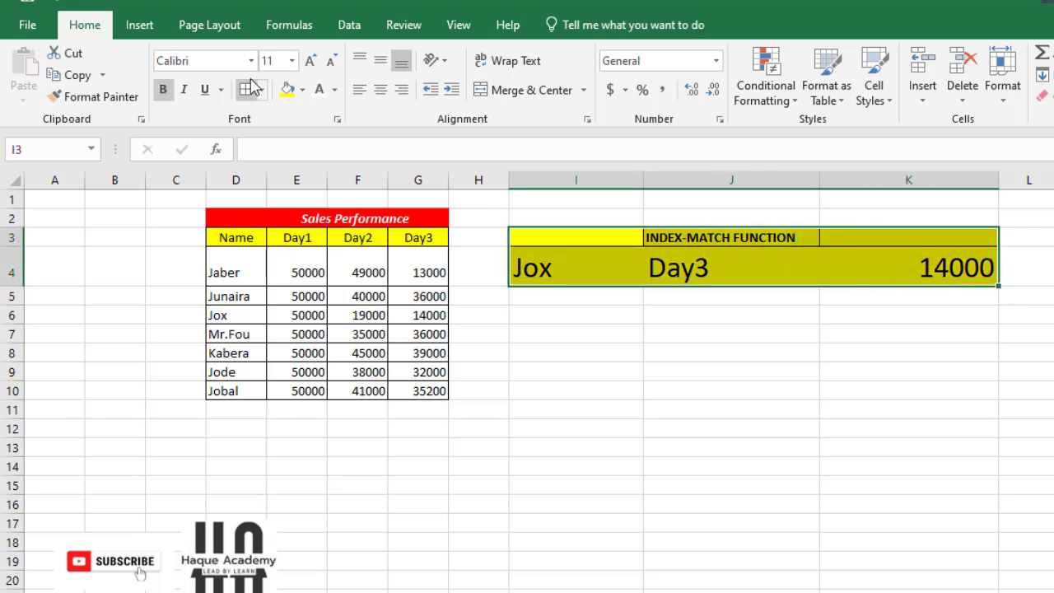
{"action": "left_click", "coordinate": [743, 376]}
{"action": "left_click_drag", "start_coordinate": [593, 240], "coordinate": [933, 265]}
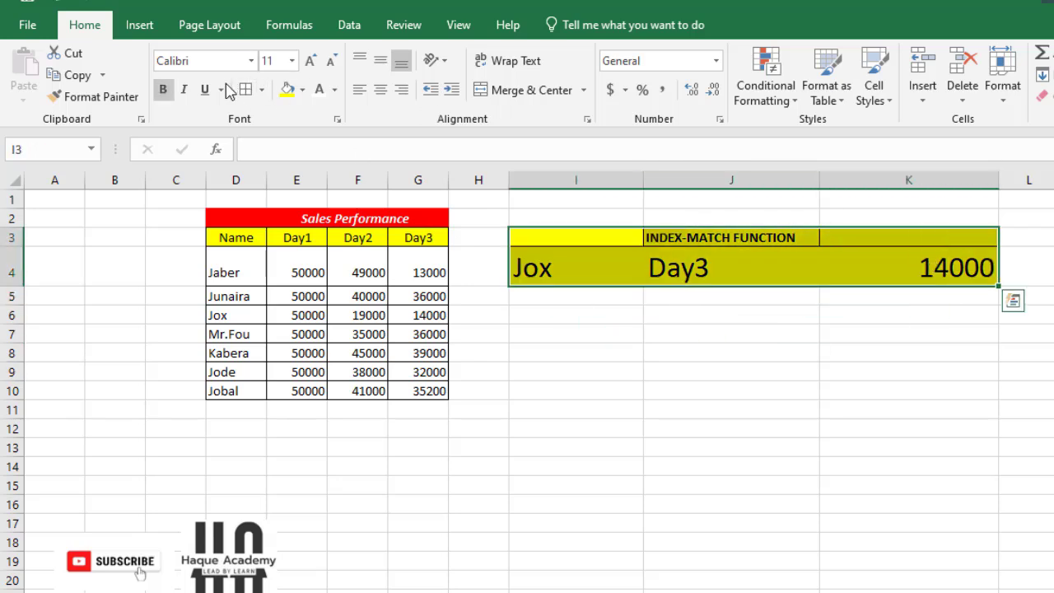
{"action": "left_click", "coordinate": [162, 89]}
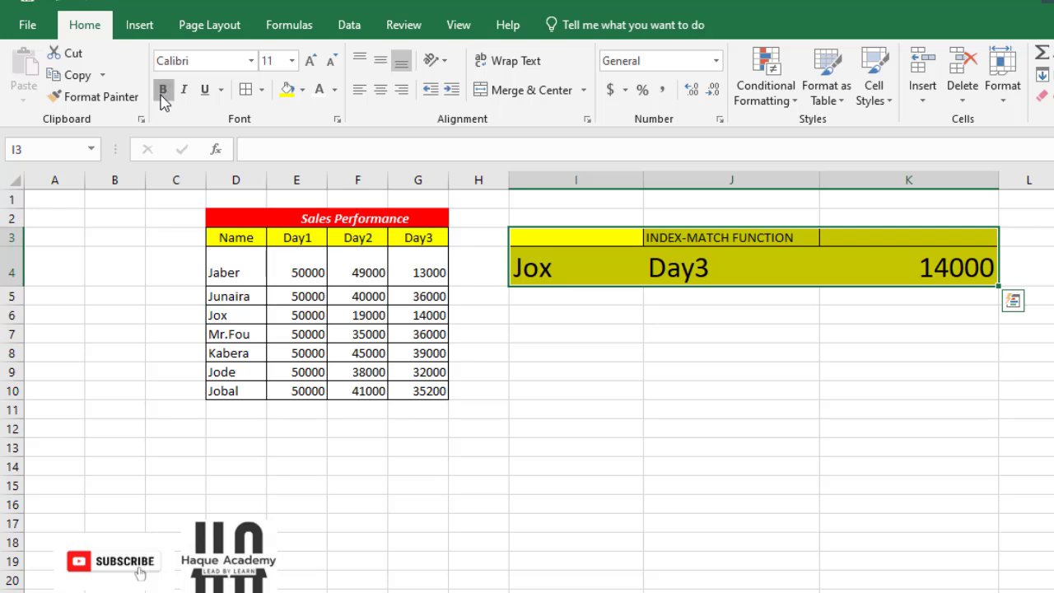
{"action": "left_click", "coordinate": [163, 90]}
{"action": "left_click", "coordinate": [163, 90]}
{"action": "left_click", "coordinate": [163, 90]}
{"action": "left_click", "coordinate": [764, 351]}
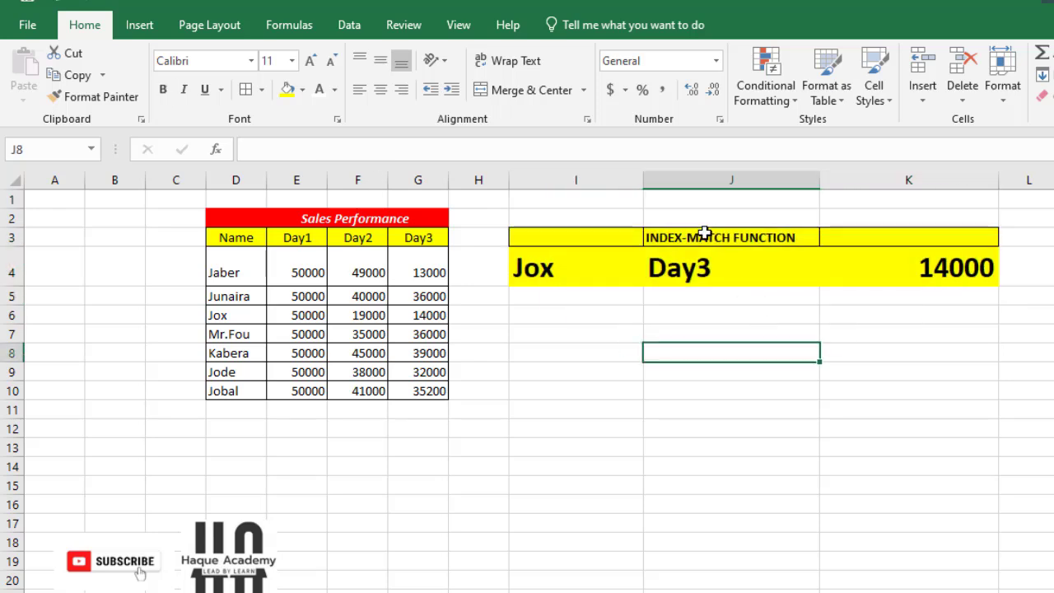
Fine-tune the widths of columns J and I, and apply borders to all cells in I3:K4
{"action": "left_click_drag", "start_coordinate": [820, 181], "coordinate": [809, 184]}
{"action": "left_click", "coordinate": [687, 310]}
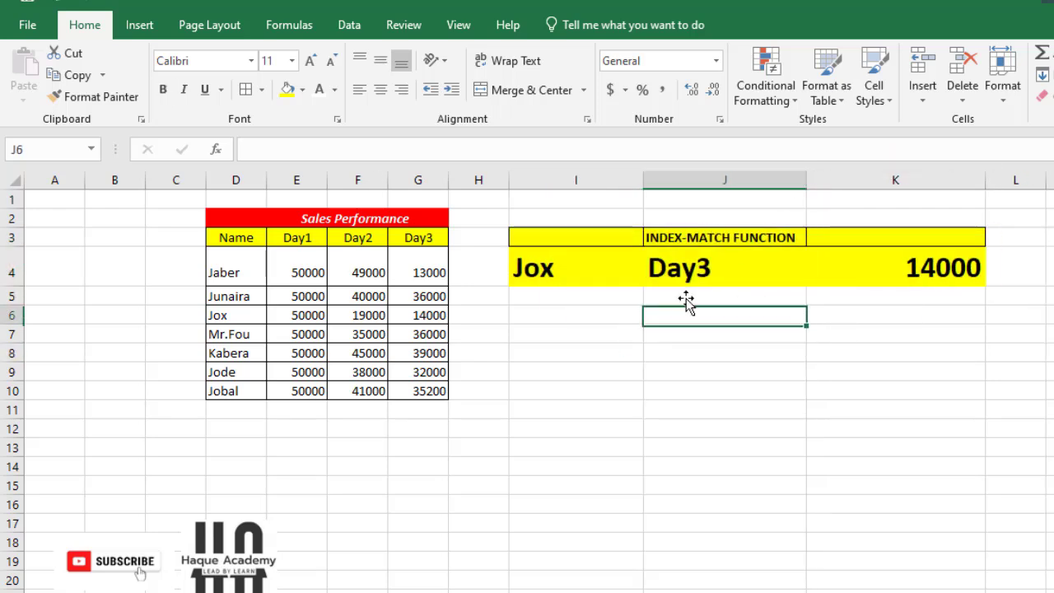
{"action": "left_click_drag", "start_coordinate": [647, 187], "coordinate": [649, 187]}
{"action": "left_click_drag", "start_coordinate": [611, 239], "coordinate": [928, 267]}
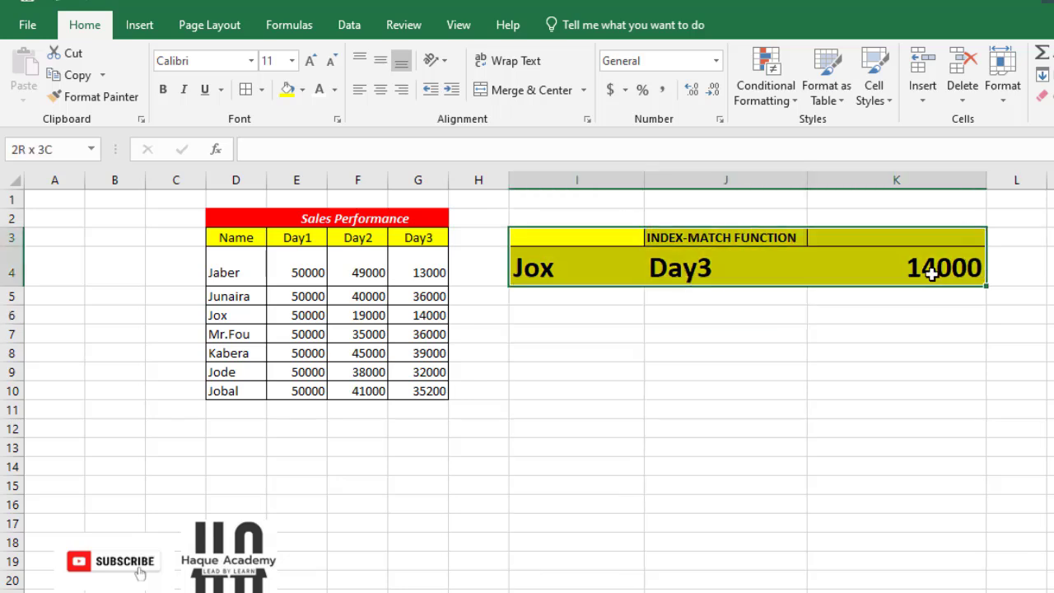
{"action": "left_click", "coordinate": [769, 332]}
Choose the first salesperson in I4 and Day1 in J4, and compare K4 with that person's Day1 sales in the table
{"action": "left_click", "coordinate": [594, 266]}
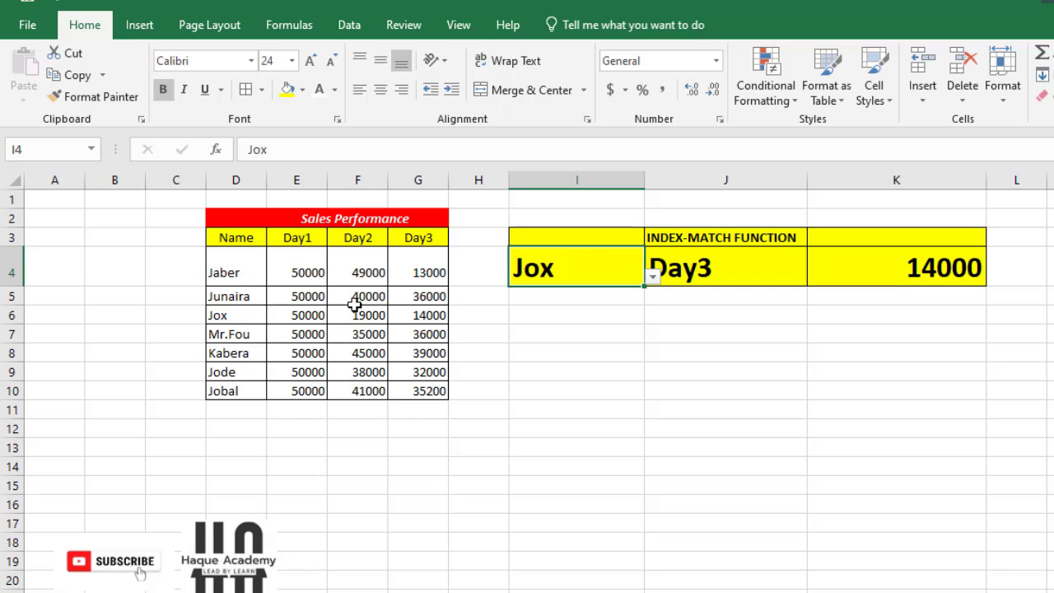
{"action": "left_click", "coordinate": [651, 279]}
{"action": "left_click", "coordinate": [531, 291]}
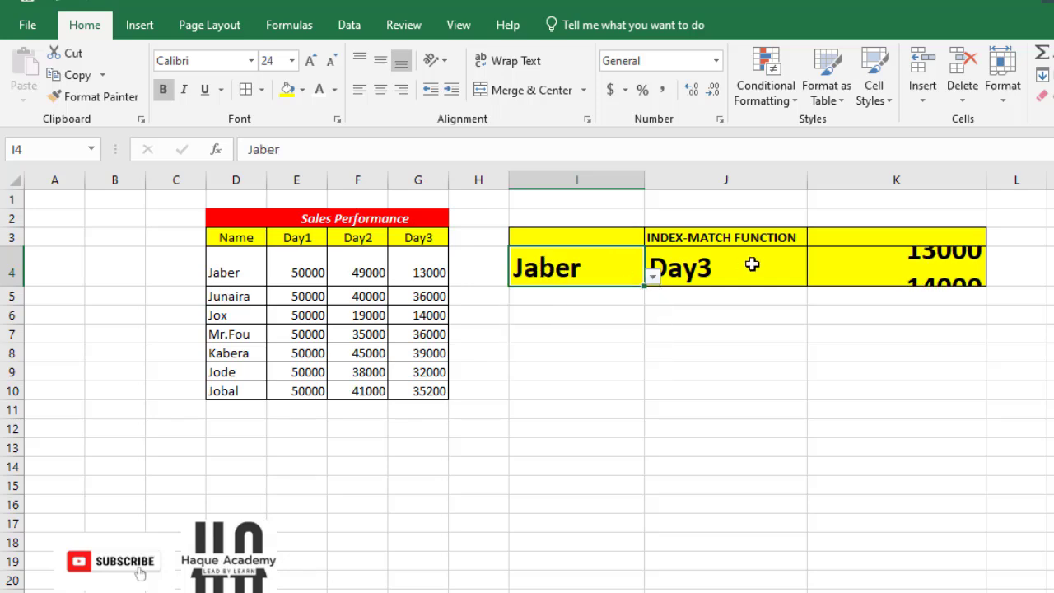
{"action": "left_click", "coordinate": [757, 264]}
{"action": "left_click", "coordinate": [815, 276]}
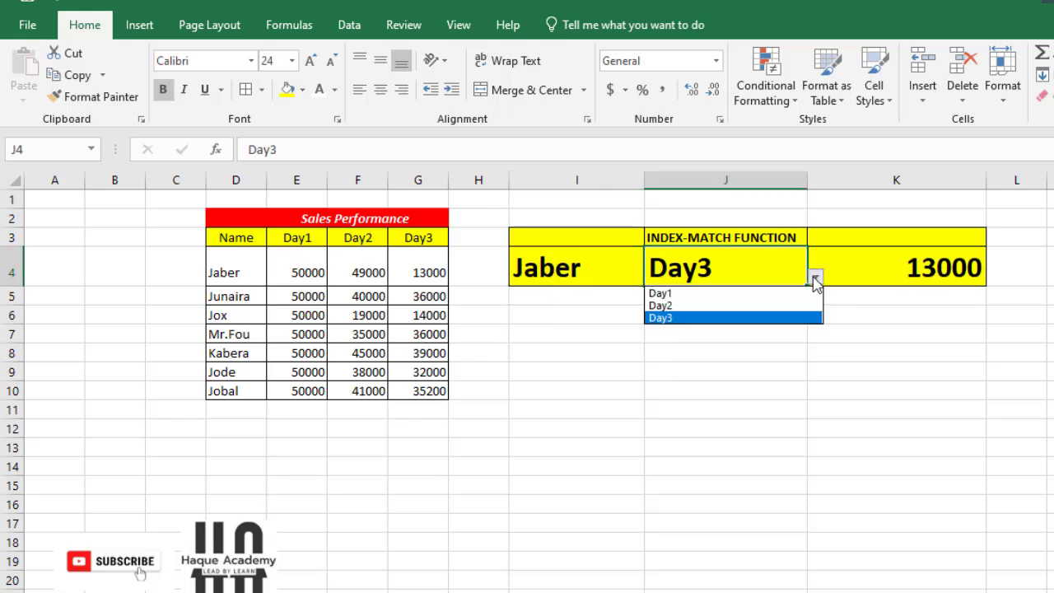
{"action": "left_click", "coordinate": [698, 293]}
{"action": "left_click", "coordinate": [598, 478]}
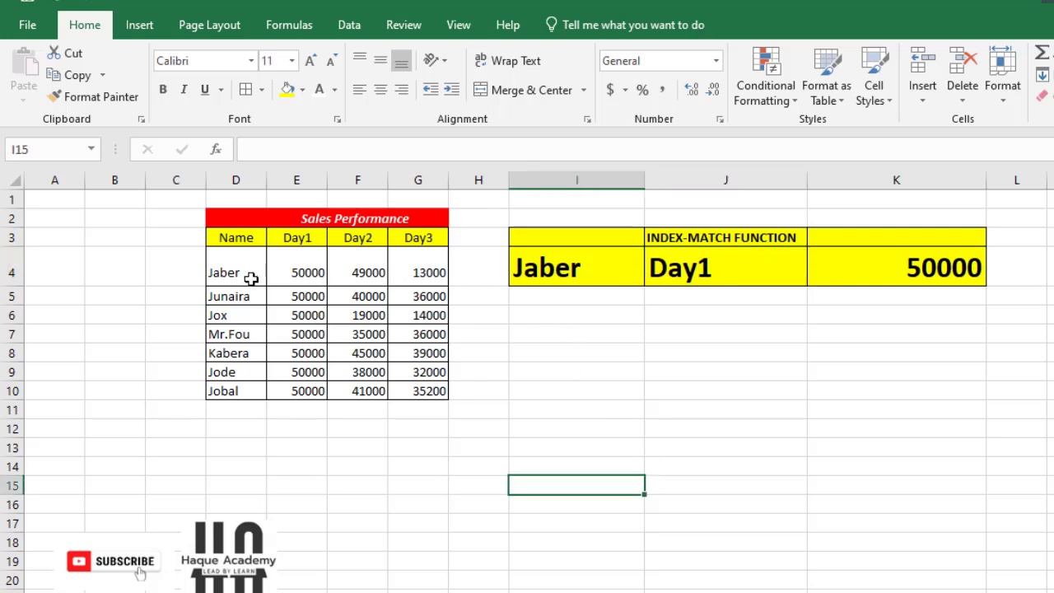
{"action": "left_click_drag", "start_coordinate": [237, 271], "coordinate": [286, 272]}
{"action": "left_click", "coordinate": [952, 275]}
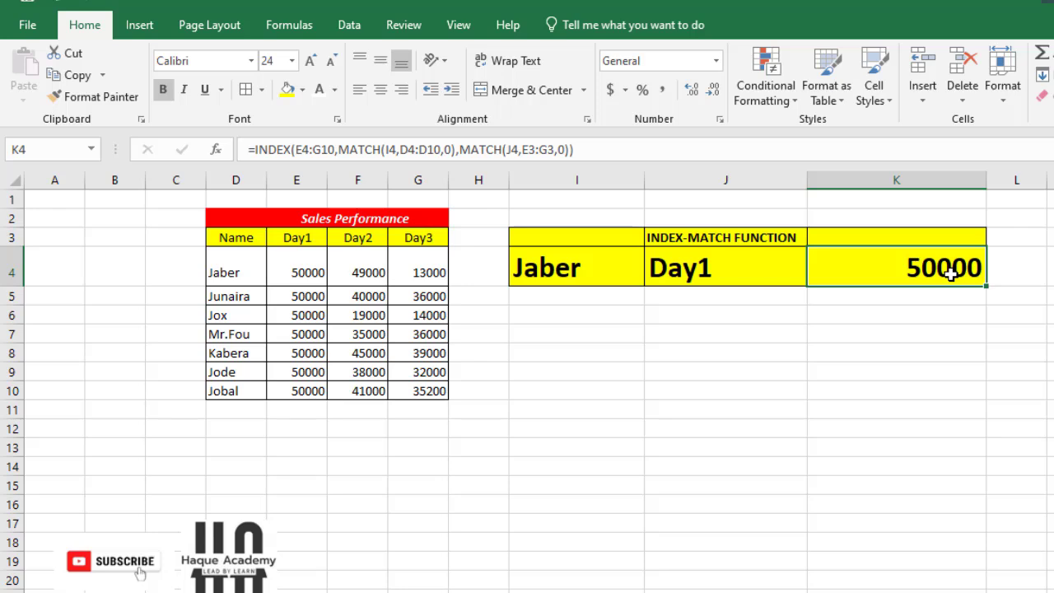
Switch the day in J4 to Day2 and finally to Day3, checking the sales value K4 returns for each
{"action": "left_click", "coordinate": [666, 267]}
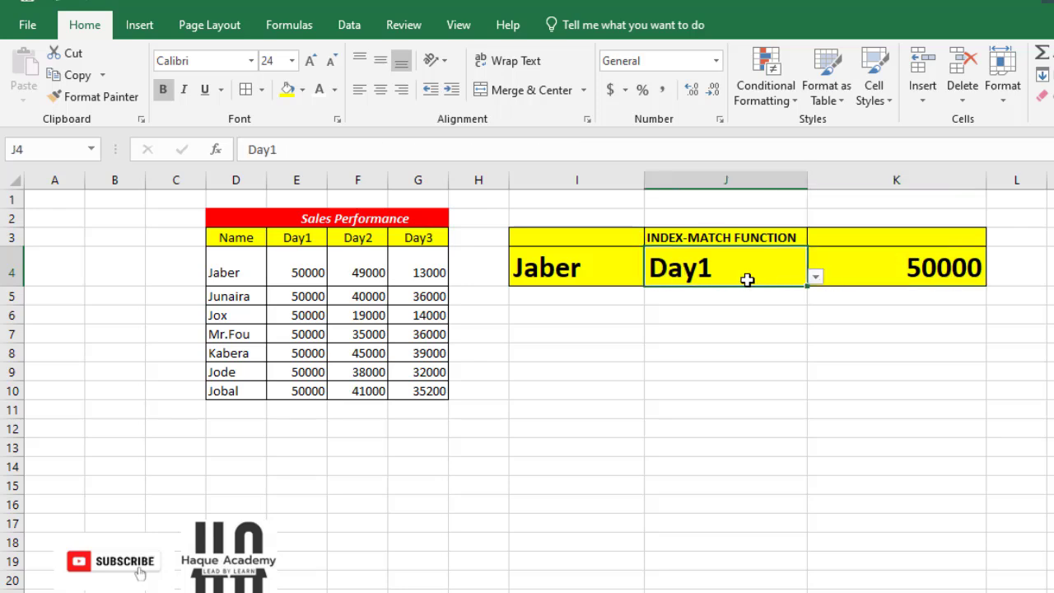
{"action": "left_click", "coordinate": [816, 277]}
{"action": "left_click", "coordinate": [748, 307]}
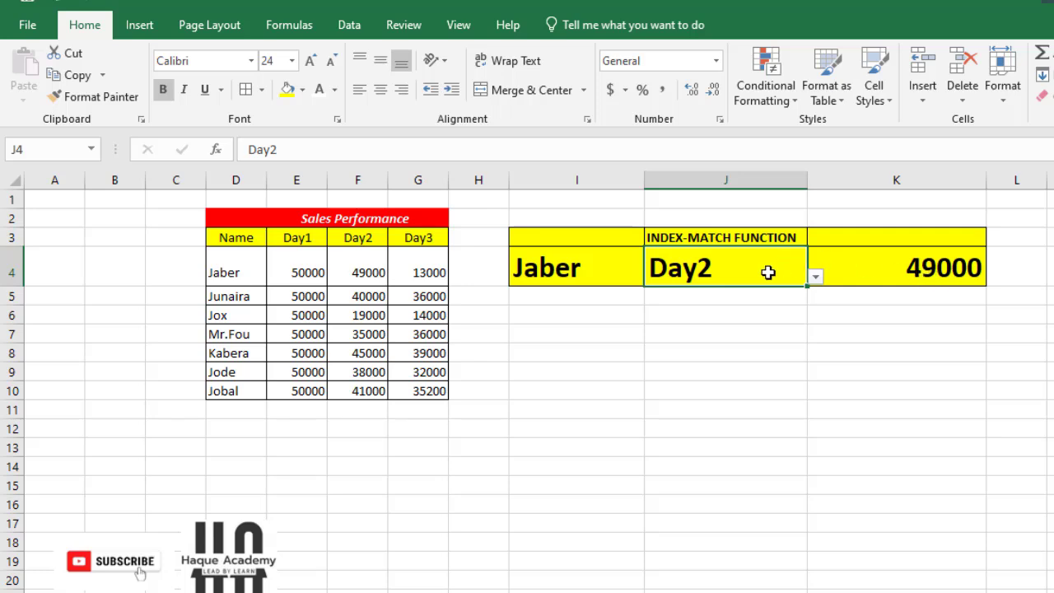
{"action": "left_click", "coordinate": [815, 278]}
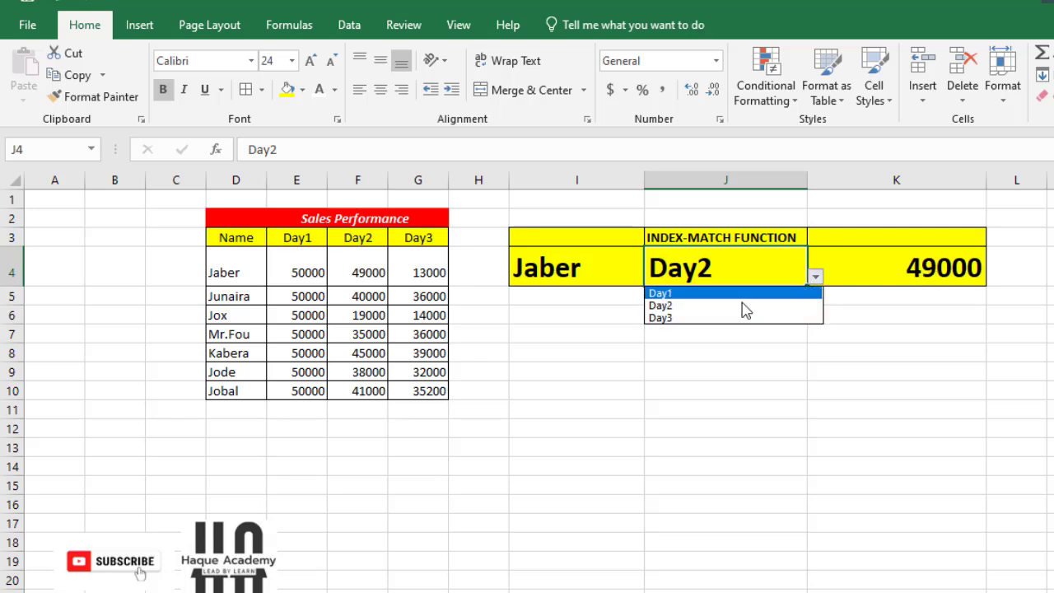
{"action": "left_click", "coordinate": [686, 317]}
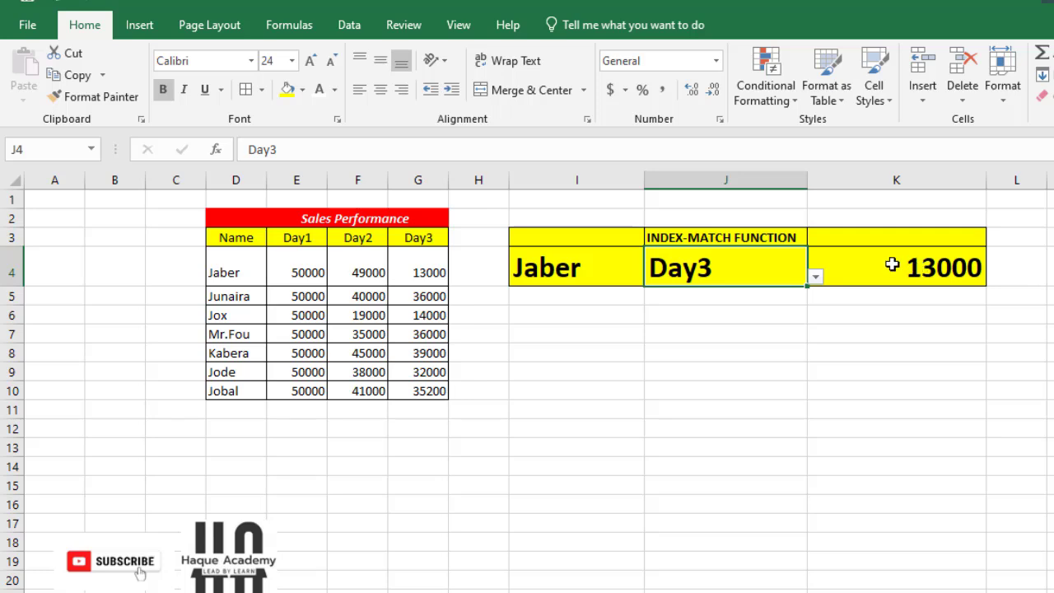
Choose the fourth salesperson in I4 and Day1 in J4, and compare K4 with that person's Day1 sales in the table
{"action": "left_click", "coordinate": [563, 277]}
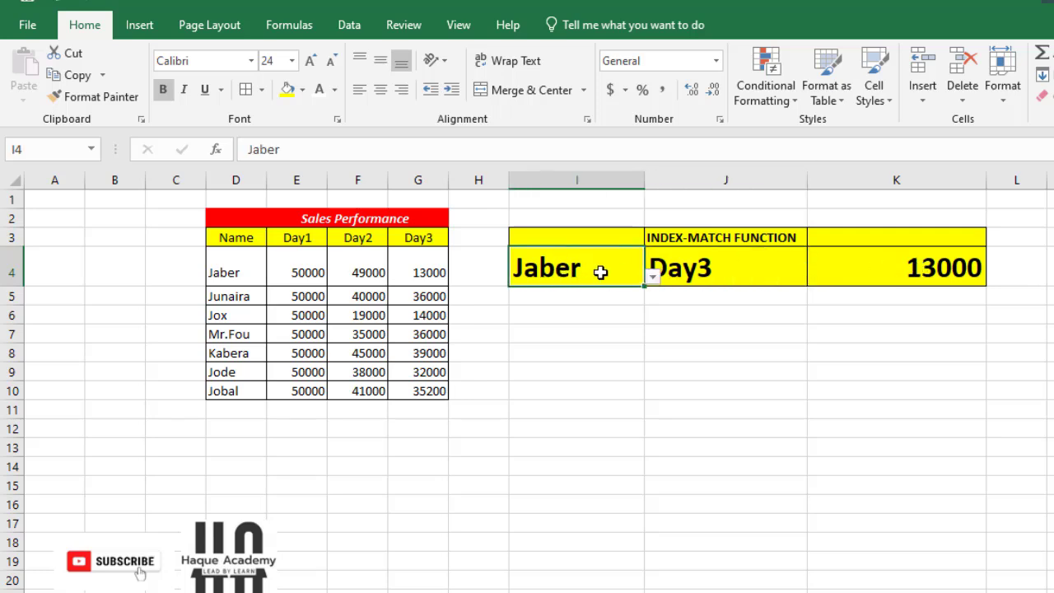
{"action": "left_click", "coordinate": [652, 277]}
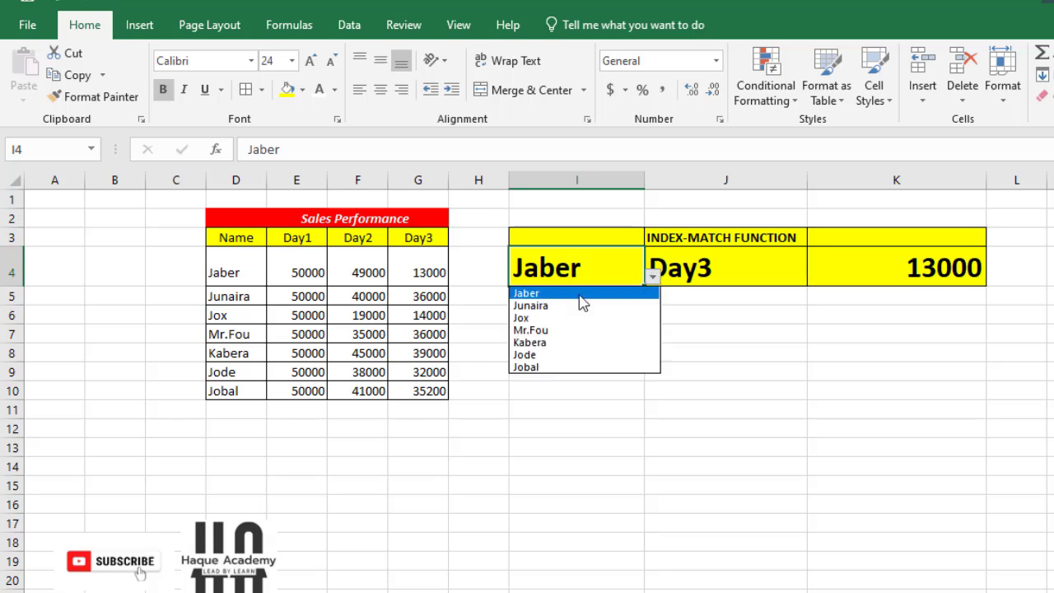
{"action": "left_click", "coordinate": [534, 331]}
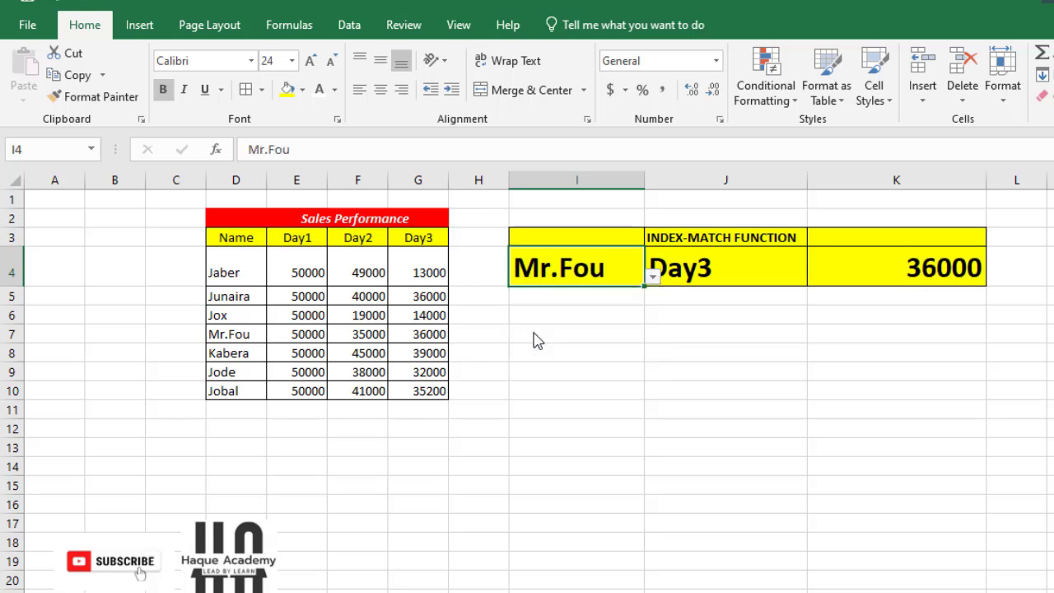
{"action": "left_click", "coordinate": [732, 267]}
{"action": "left_click", "coordinate": [815, 278]}
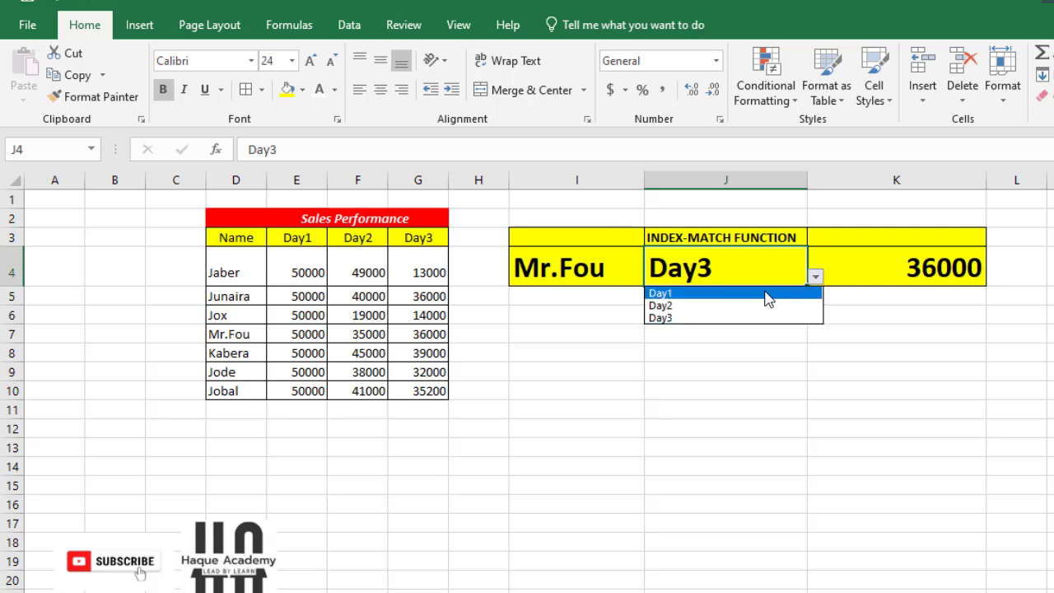
{"action": "left_click", "coordinate": [770, 292]}
{"action": "left_click", "coordinate": [965, 268]}
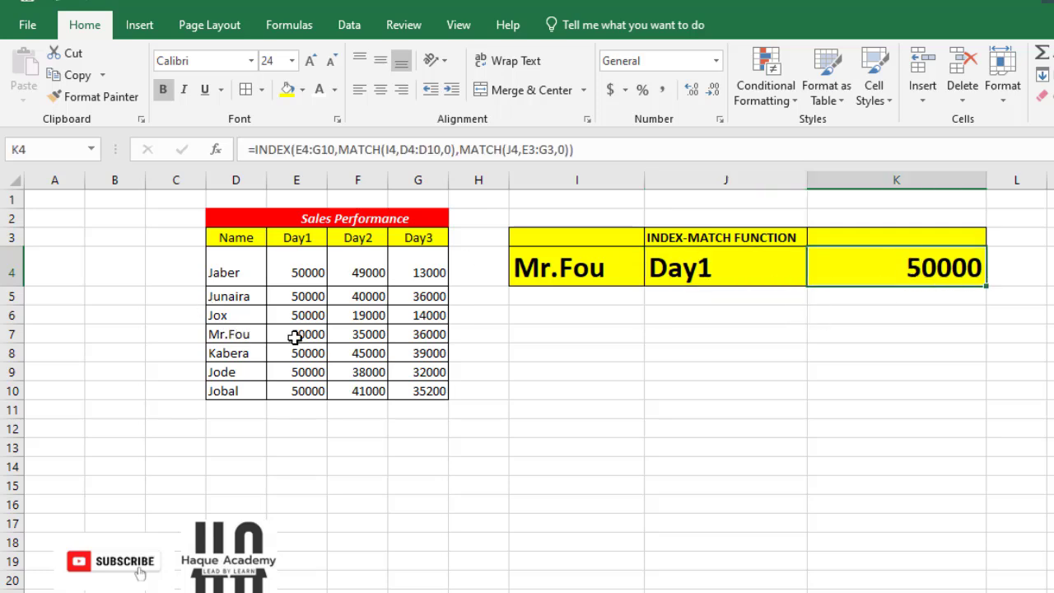
Switch J4 to Day2 and compare K4 with the fourth salesperson's Day2 sales in F7
{"action": "left_click", "coordinate": [777, 272]}
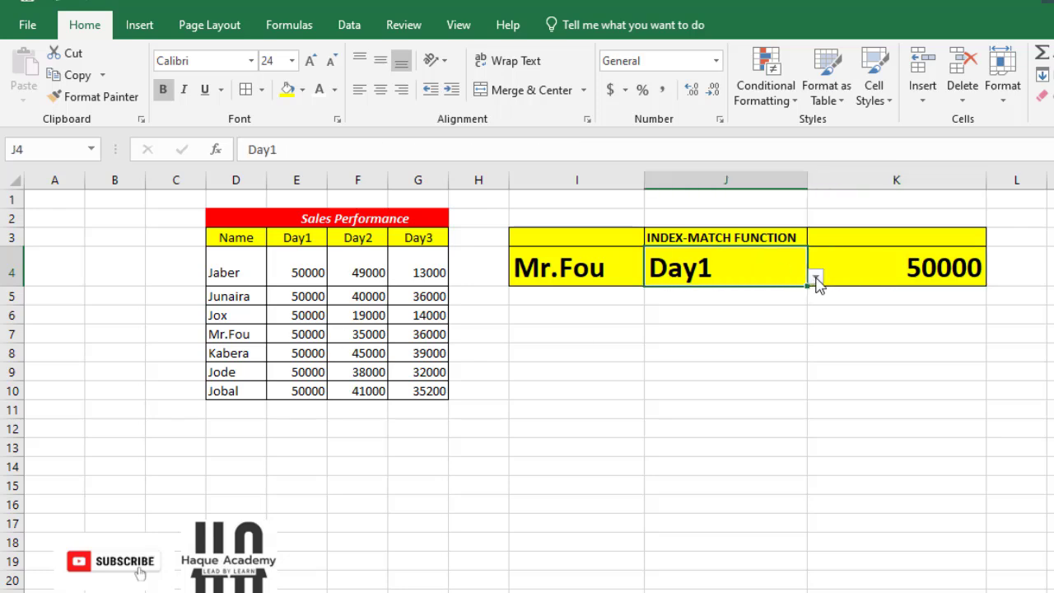
{"action": "left_click", "coordinate": [815, 278]}
{"action": "left_click", "coordinate": [724, 306]}
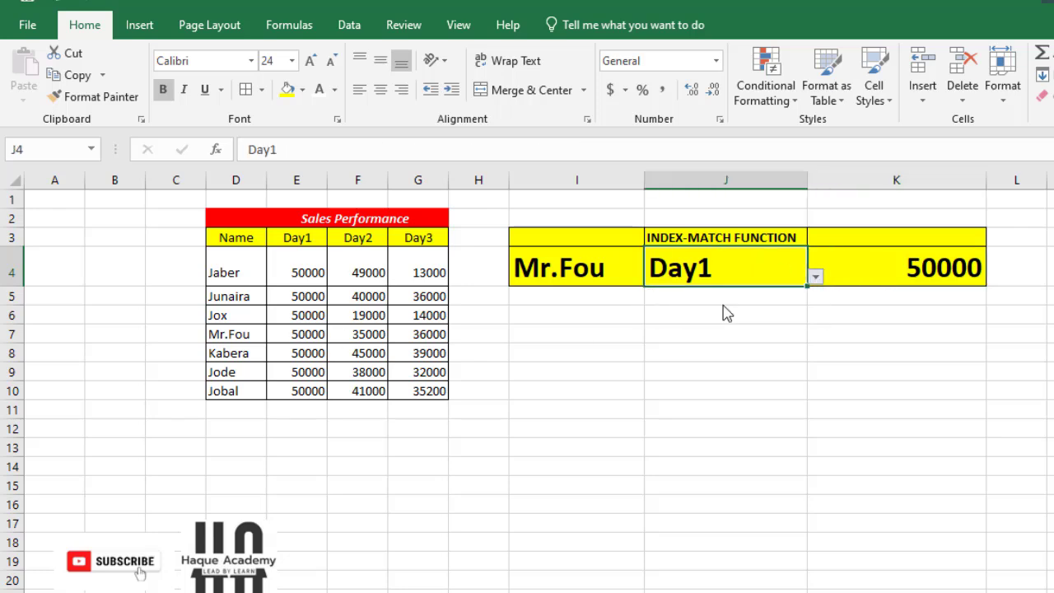
{"action": "left_click", "coordinate": [350, 333]}
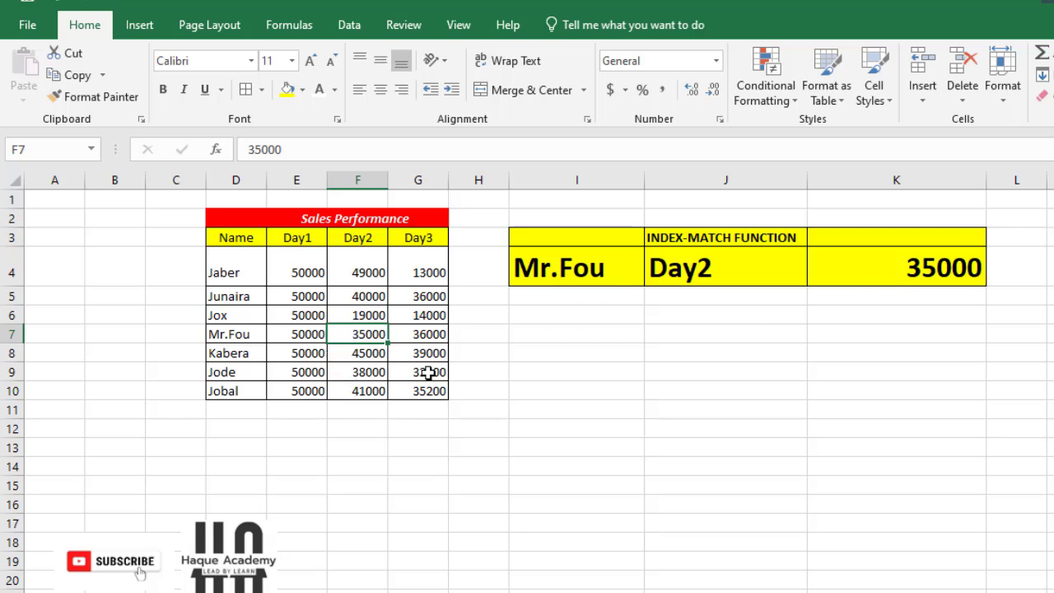
Switch J4 to Day3 and compare K4 with the fourth salesperson's Day3 sales in the table
{"action": "left_click", "coordinate": [703, 276]}
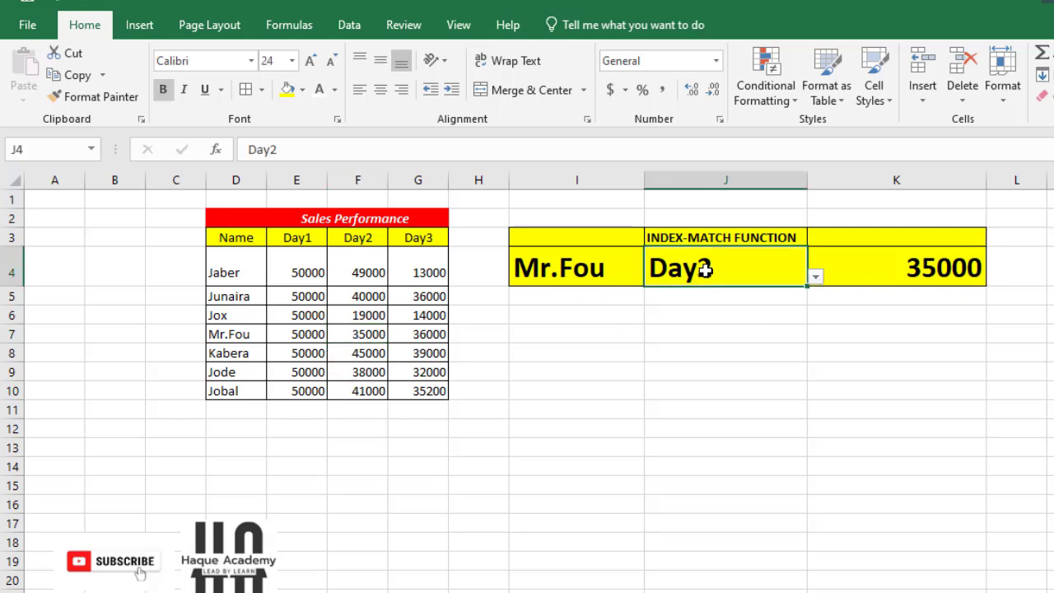
{"action": "left_click", "coordinate": [814, 276]}
{"action": "left_click", "coordinate": [703, 319]}
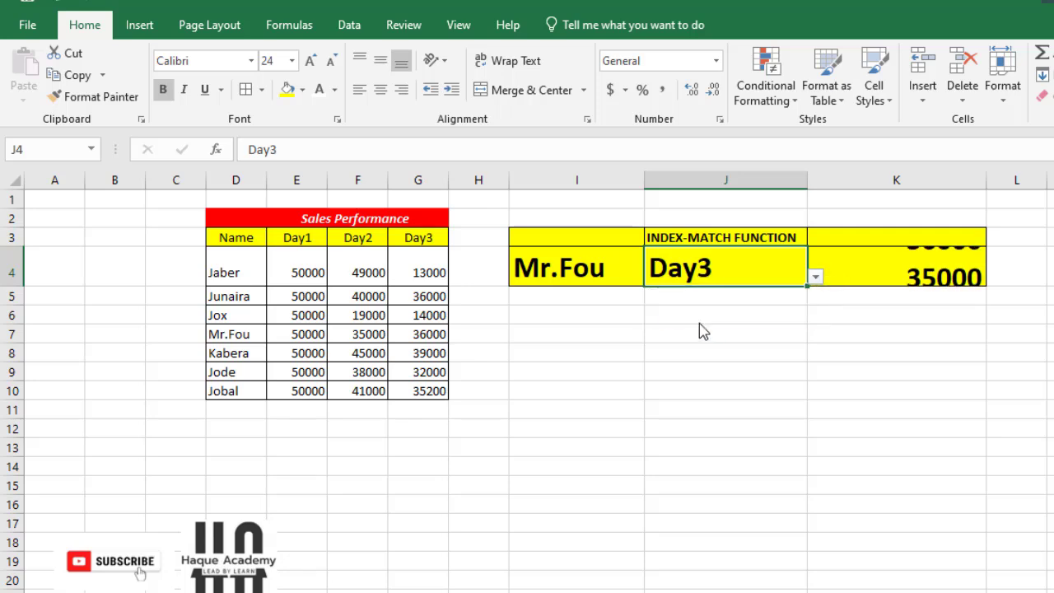
{"action": "left_click", "coordinate": [437, 340]}
Choose the last listed salesperson in I4 and Day1 in J4, and compare K4 with that person's Day1 sales in E10
{"action": "left_click", "coordinate": [614, 289]}
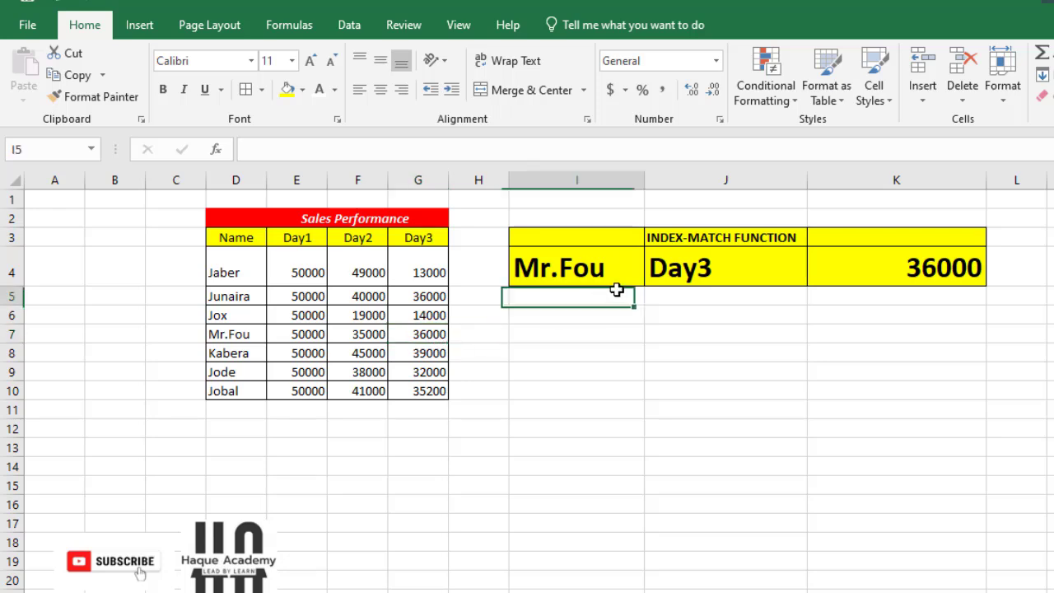
{"action": "left_click", "coordinate": [623, 261]}
{"action": "left_click", "coordinate": [652, 277]}
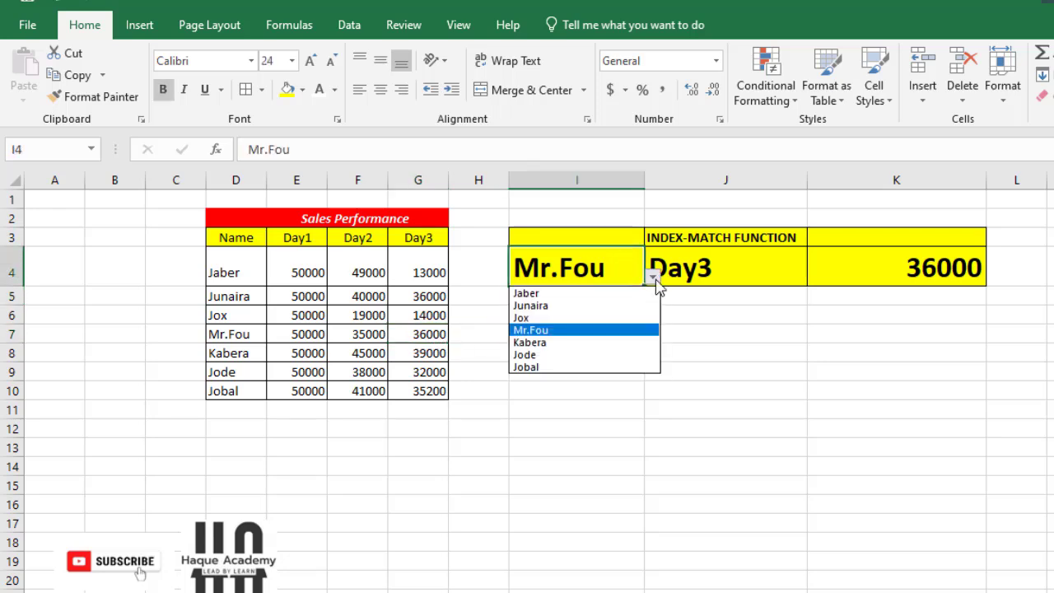
{"action": "left_click", "coordinate": [544, 368]}
{"action": "left_click", "coordinate": [706, 273]}
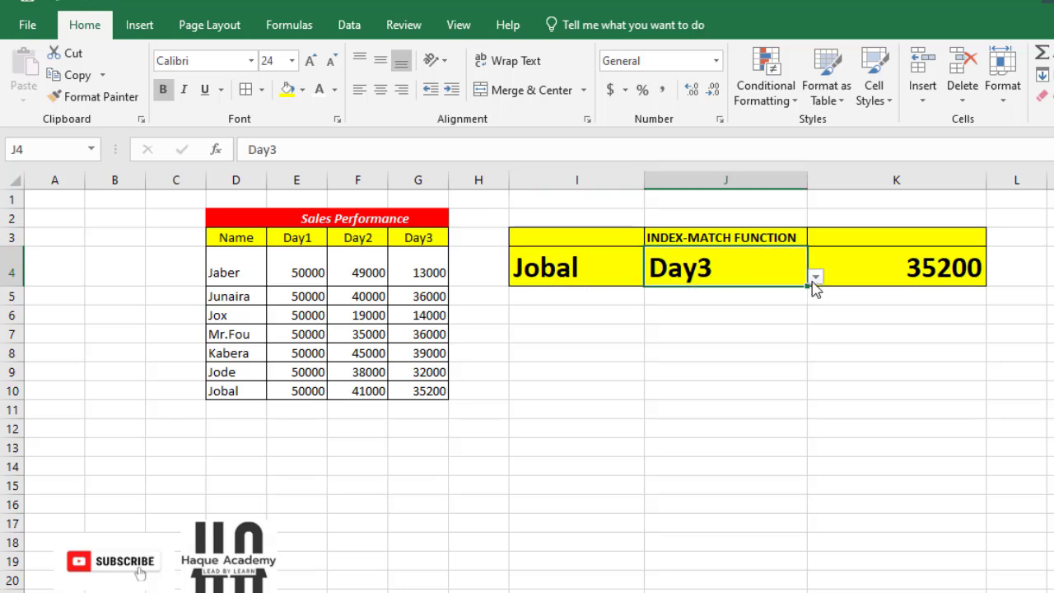
{"action": "left_click", "coordinate": [815, 277]}
{"action": "left_click", "coordinate": [712, 294]}
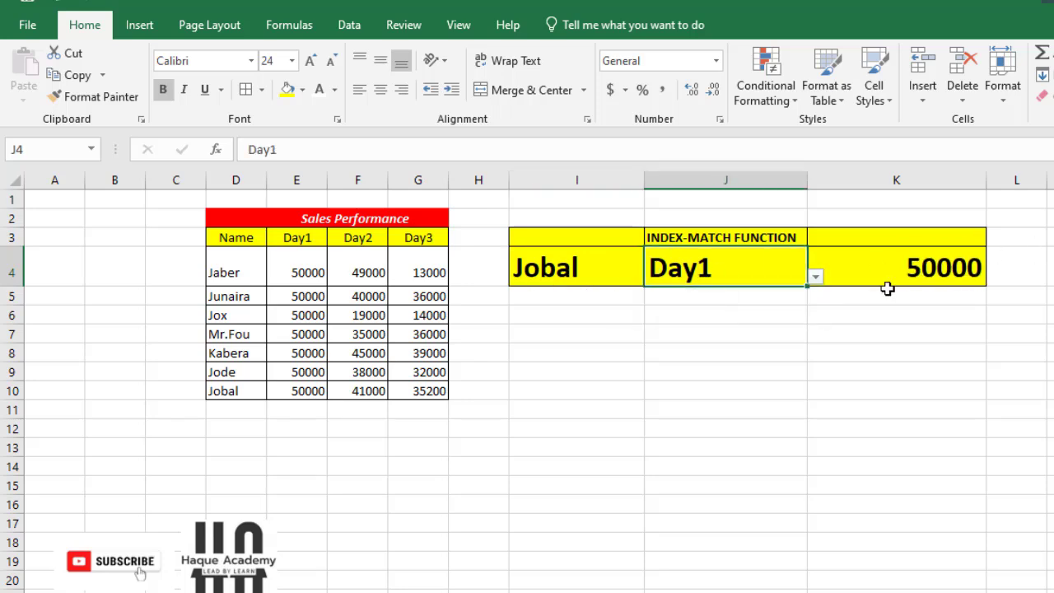
{"action": "left_click", "coordinate": [288, 388]}
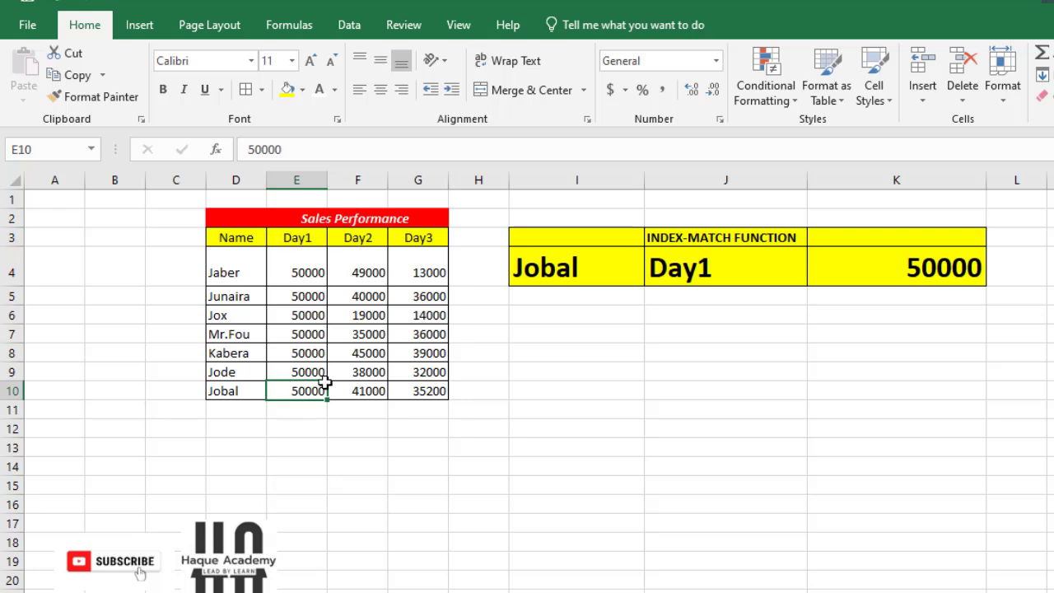
Switch the last salesperson's day in J4 to Day2 and finally Day3, checking K4 against the table each time
{"action": "left_click", "coordinate": [734, 262]}
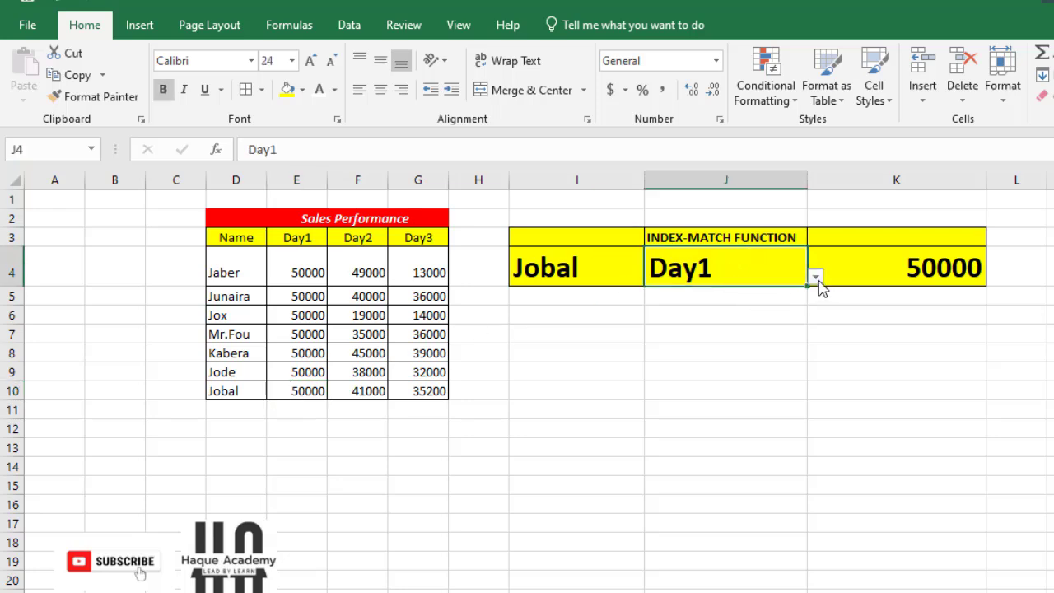
{"action": "left_click", "coordinate": [815, 277]}
{"action": "left_click", "coordinate": [675, 305]}
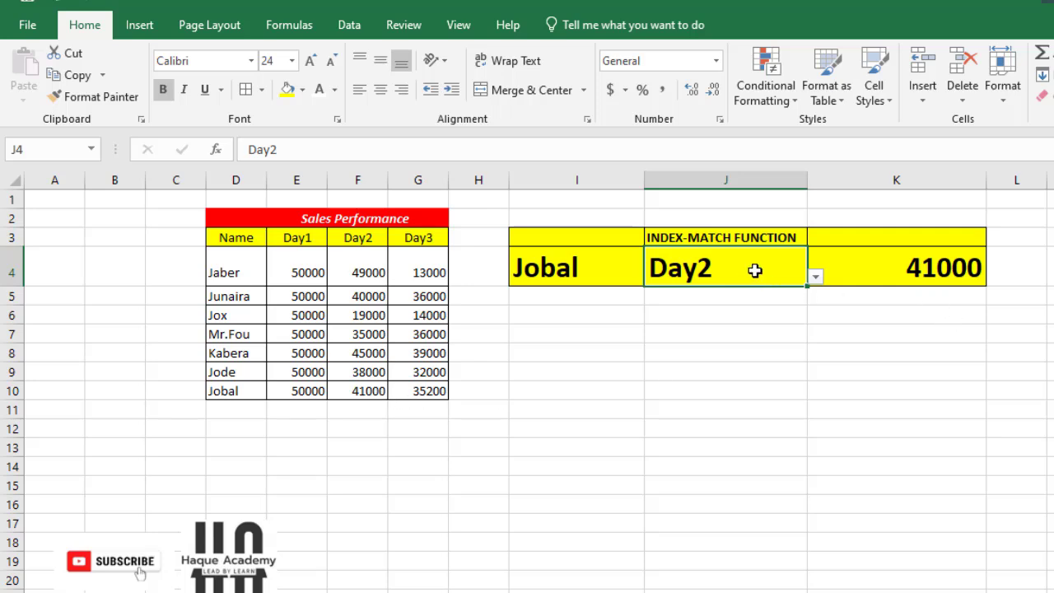
{"action": "left_click", "coordinate": [815, 277]}
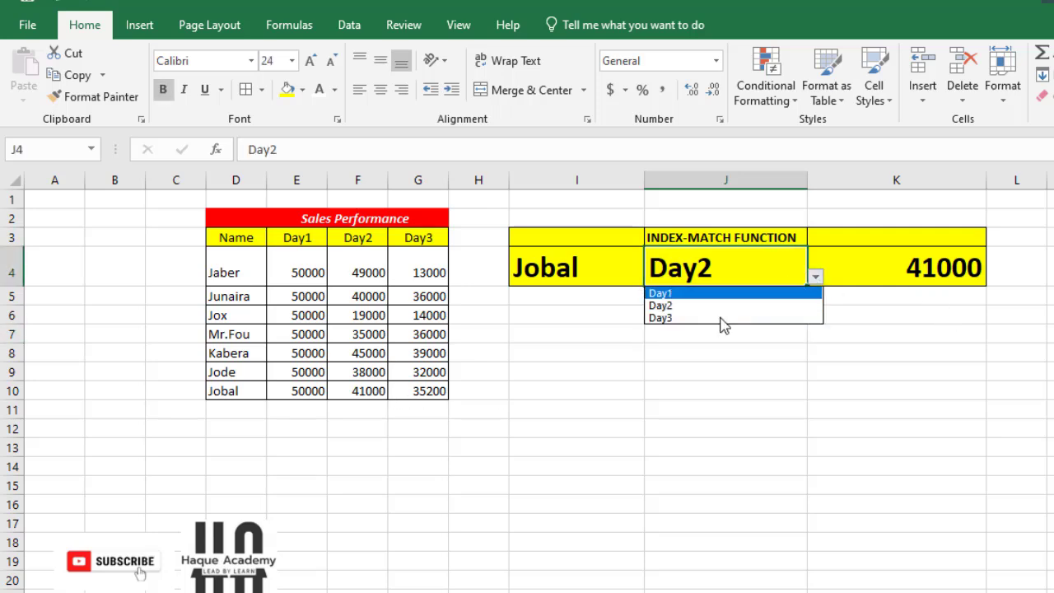
{"action": "left_click", "coordinate": [717, 317]}
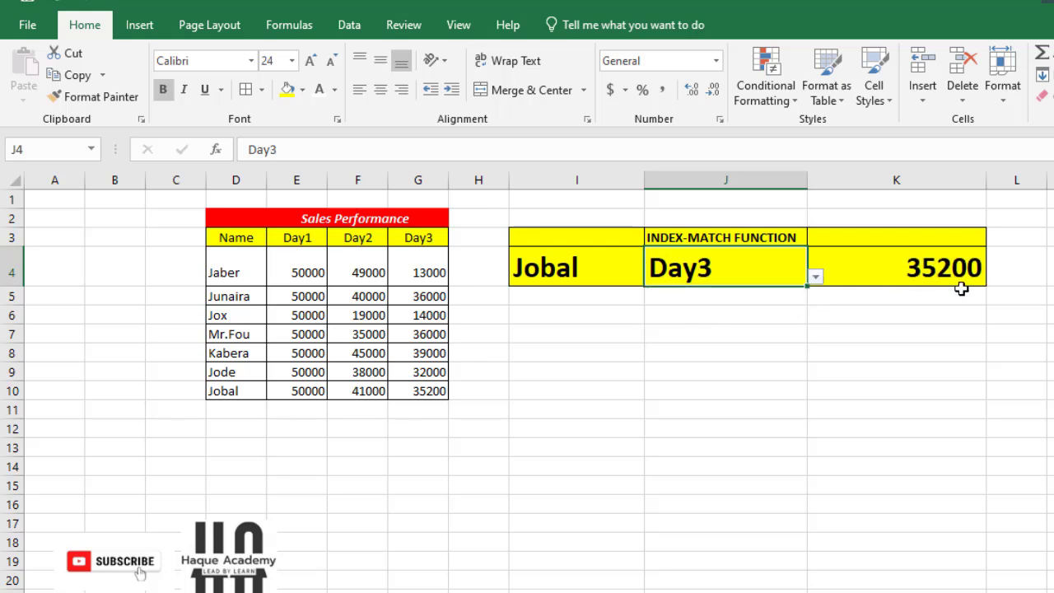
{"action": "left_click", "coordinate": [786, 323]}
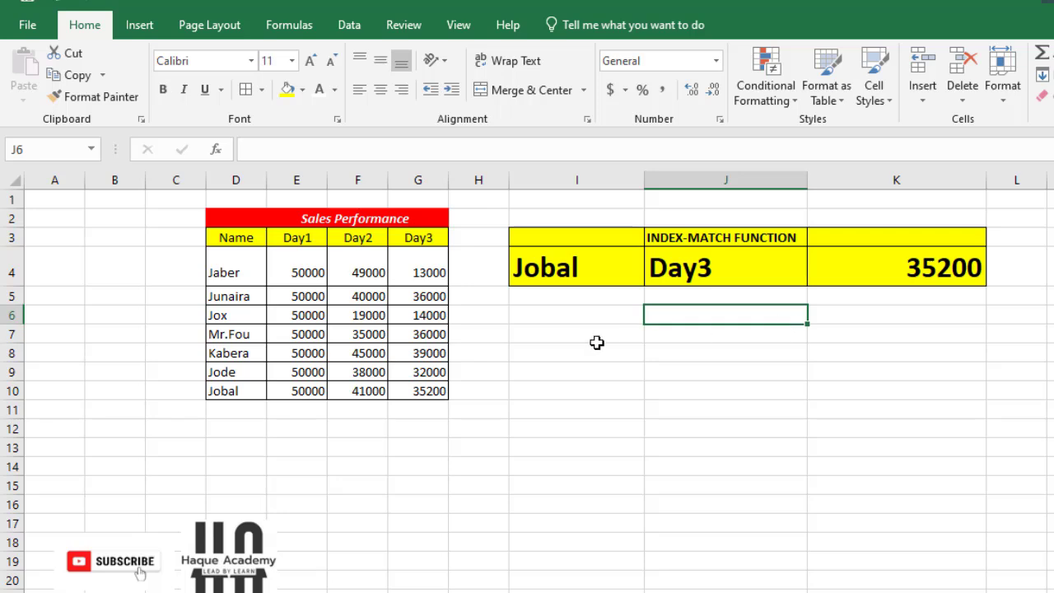